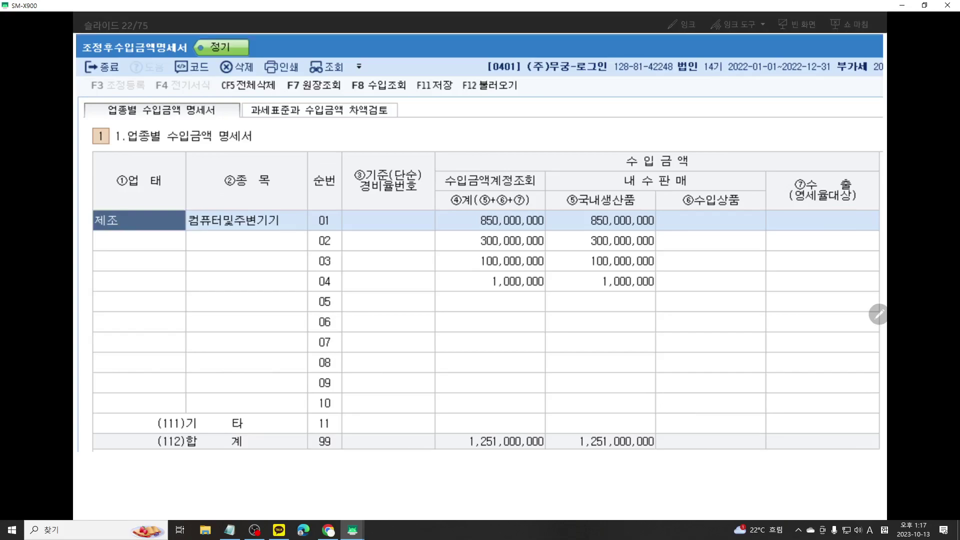
- Mark the 과세표준과 수입금액 차액검토 tab on the slide's 조정후수입금액명세서 form
left_click(737, 24)
left_click(658, 71)
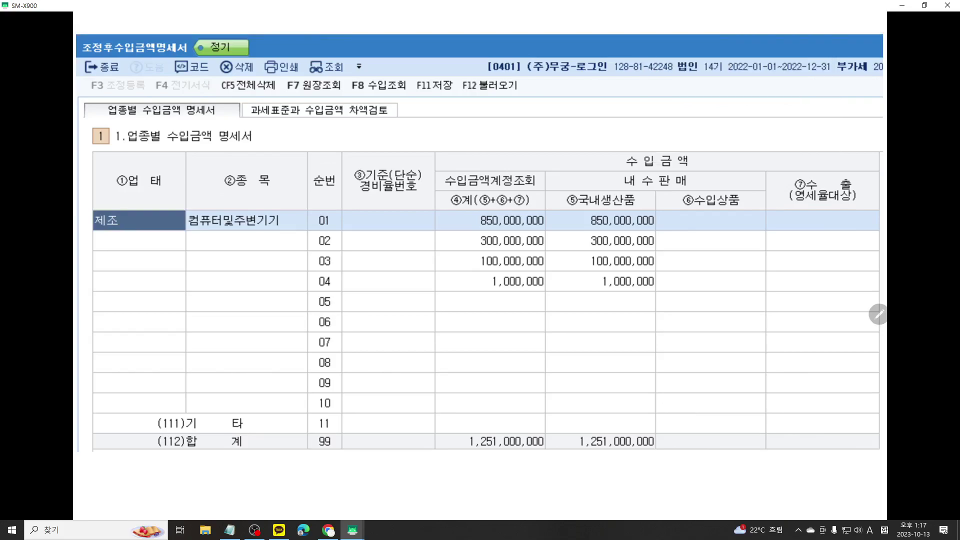
left_click_drag(246, 96, 261, 106)
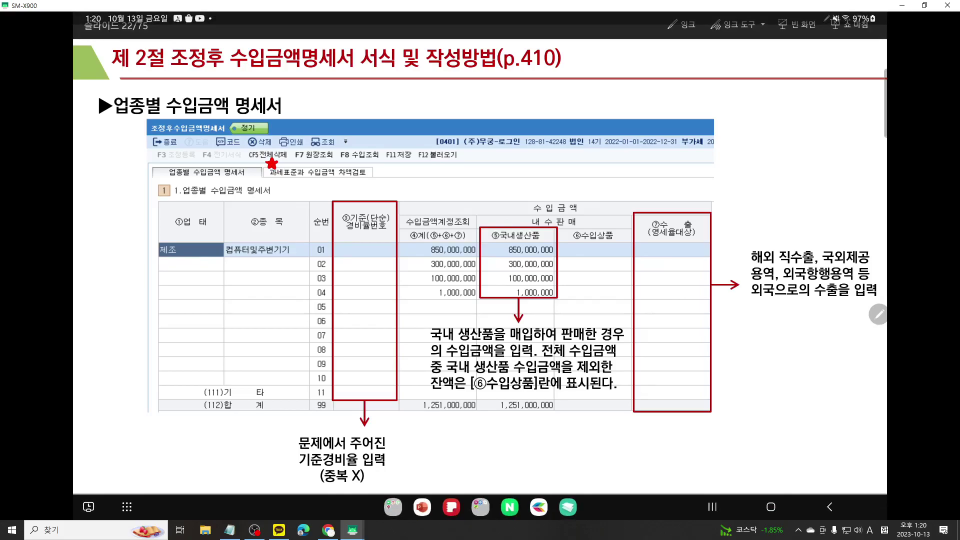
- Leave the slide show and open the note 전산세무 1급 실기 예제 at the 조정후 수입금액명세서 example
key("Escape")
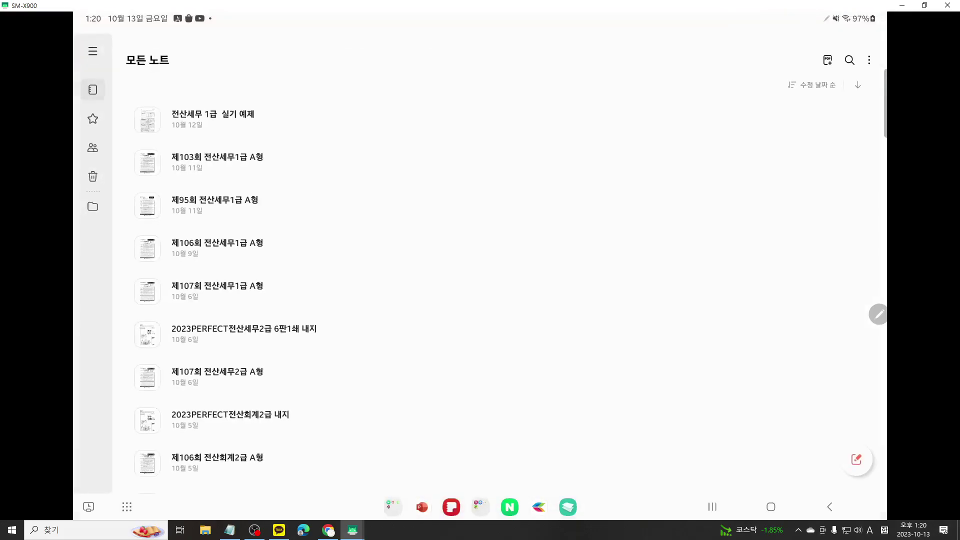
left_click(213, 119)
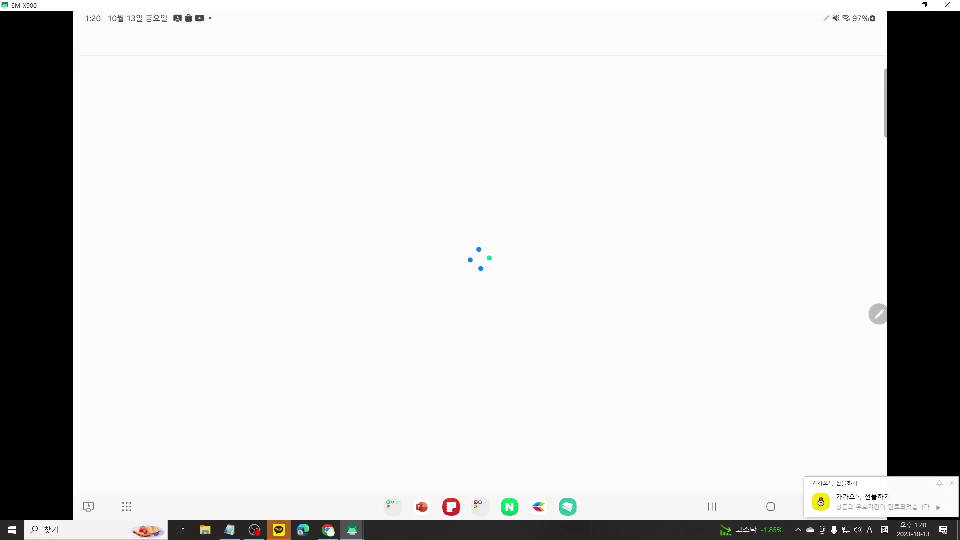
scroll(479, 270, "down", 10)
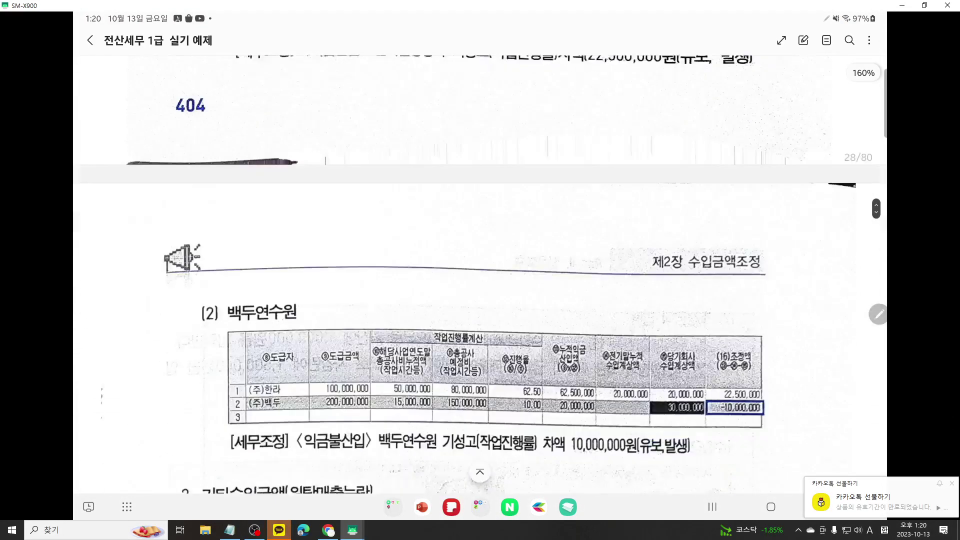
scroll(480, 270, "down", 15)
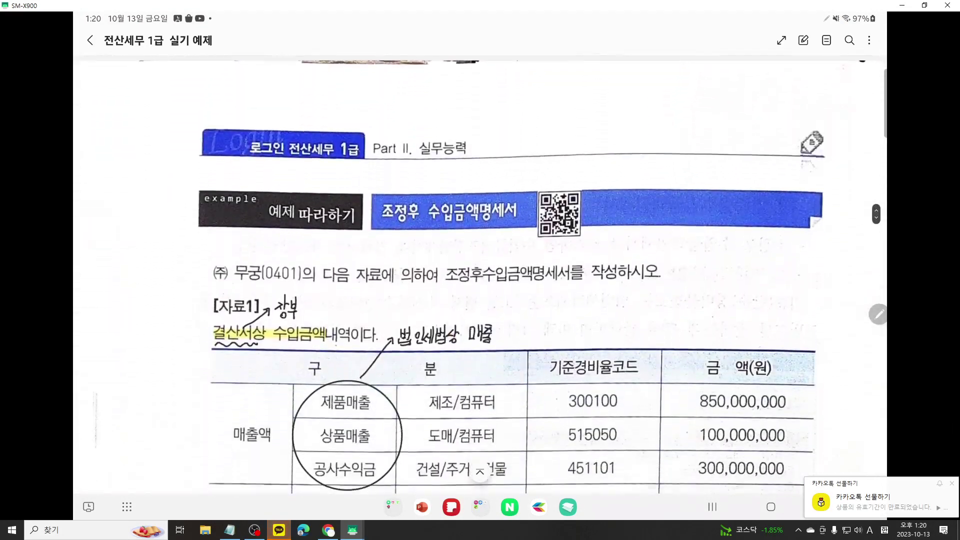
scroll(479, 270, "down", 3)
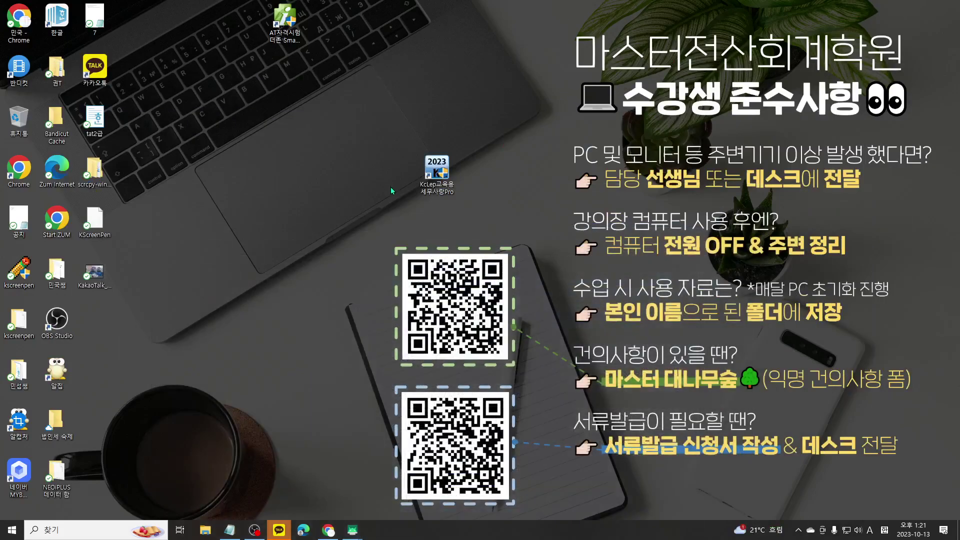
- Start KcLep and open company 0401, (주)무궁-로그인, by looking up company code 401
double_click(437, 170)
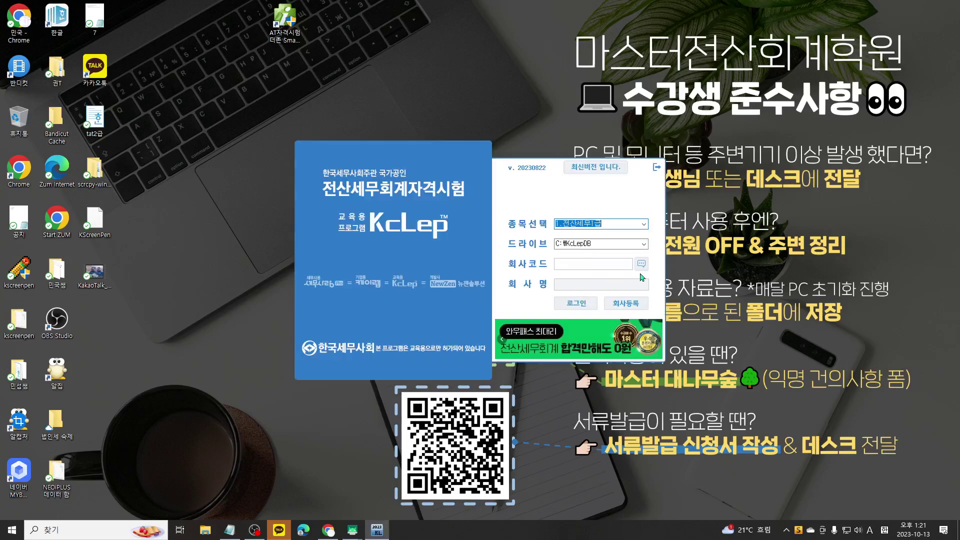
left_click(643, 266)
type("401")
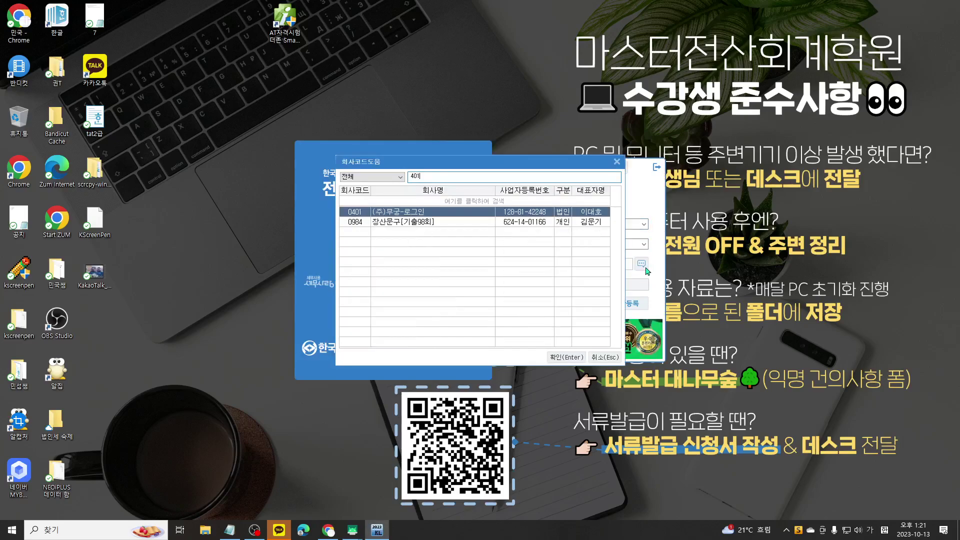
key("Return")
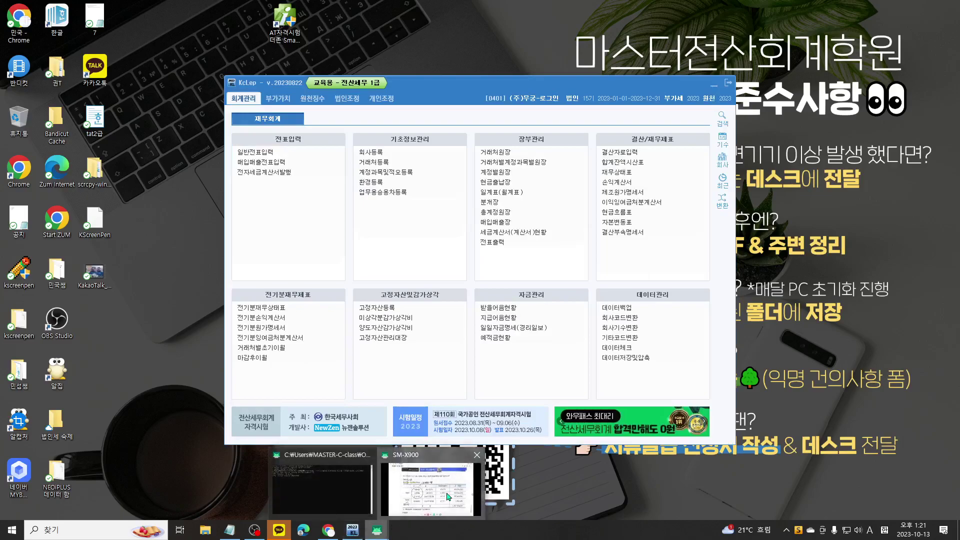
- Switch to the SM-X900 tablet window and put the example note into pen editing mode
left_click(377, 529)
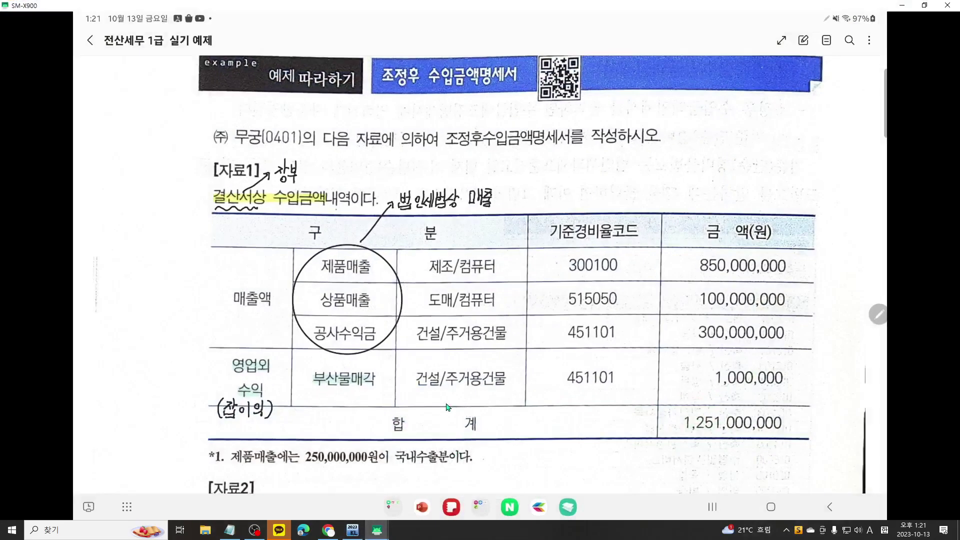
left_click(804, 41)
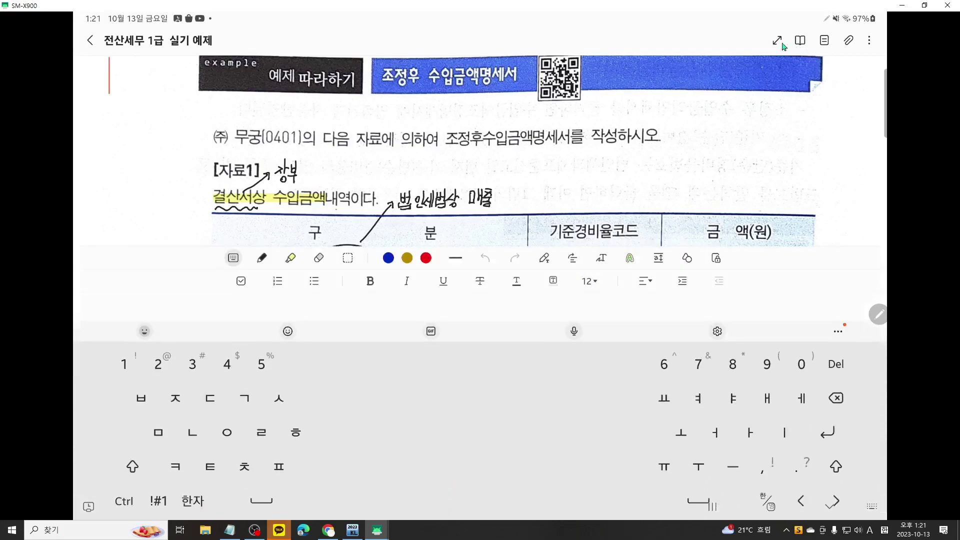
left_click(262, 258)
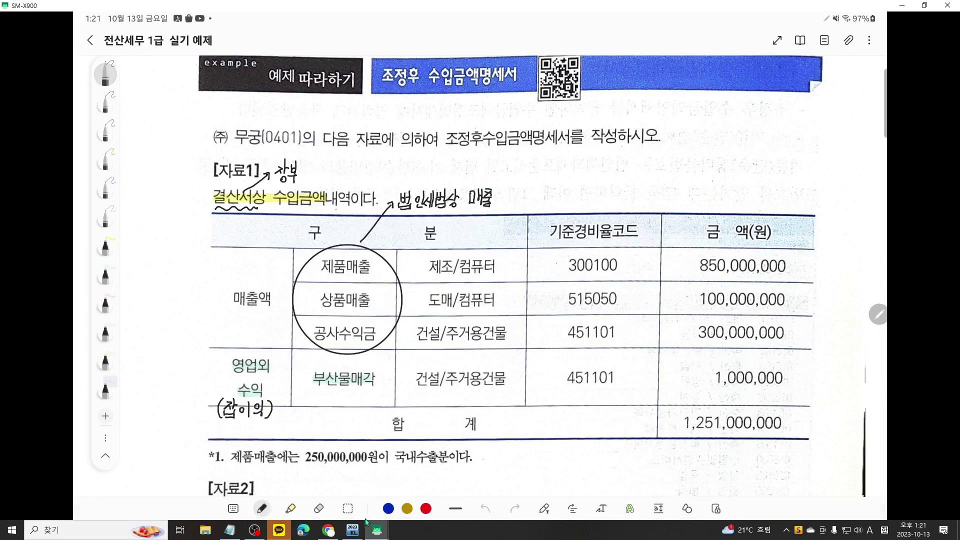
- Switch to KcLep, show the 법인조정 forms, and underline 수입금액조정명세서 in red with pen width 1
left_click(352, 529)
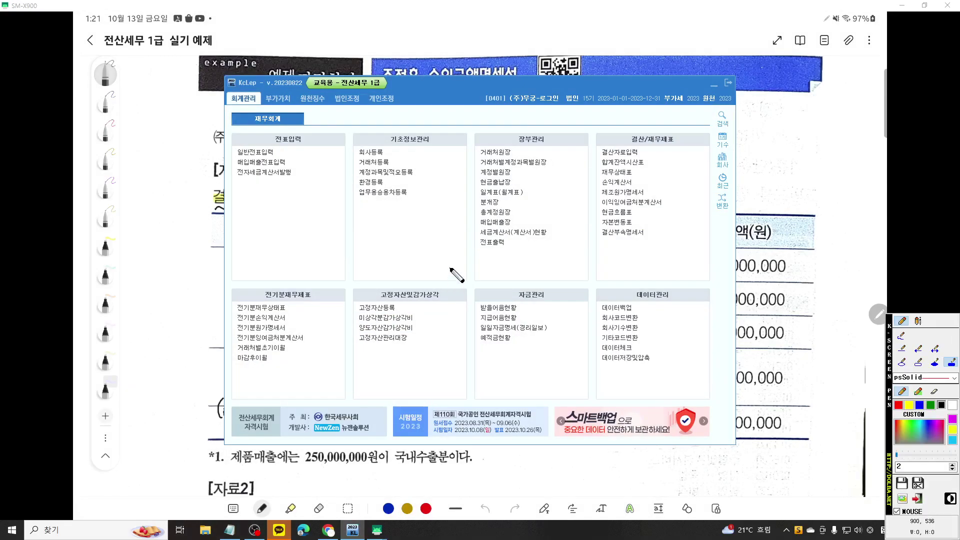
left_click(347, 98)
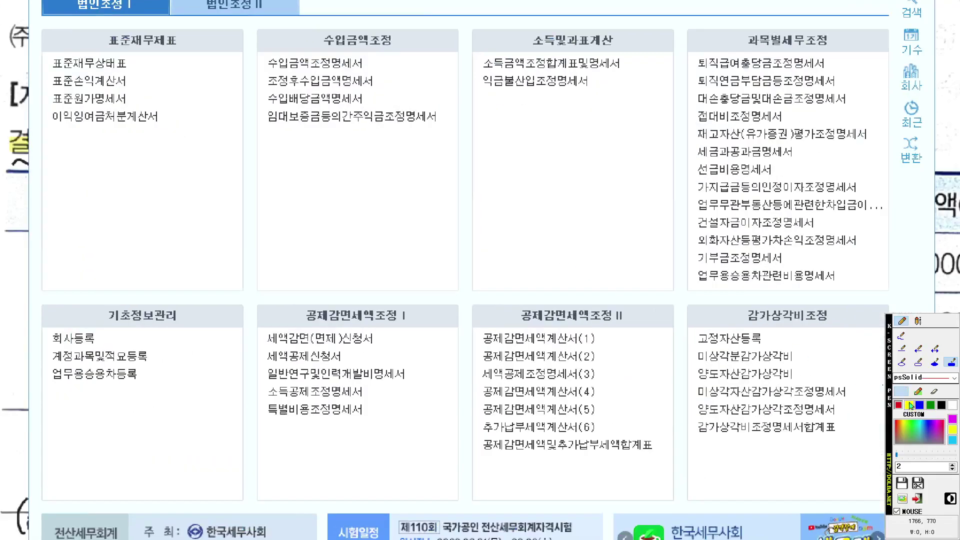
left_click(952, 469)
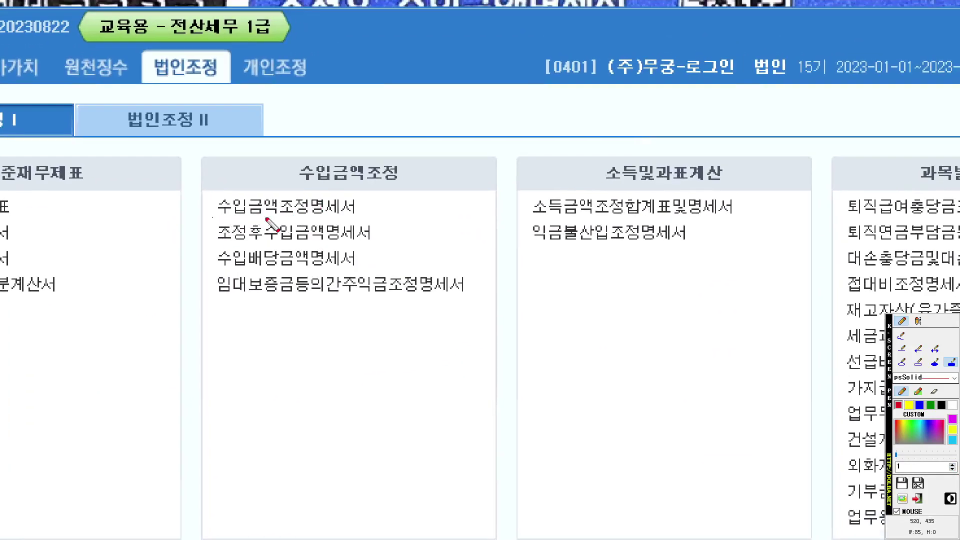
key("Escape")
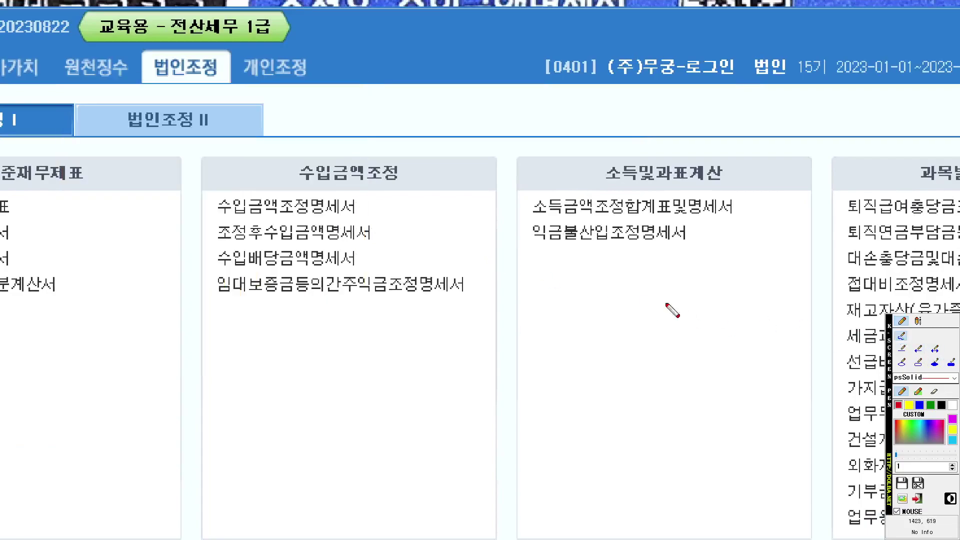
left_click_drag(209, 217, 386, 217)
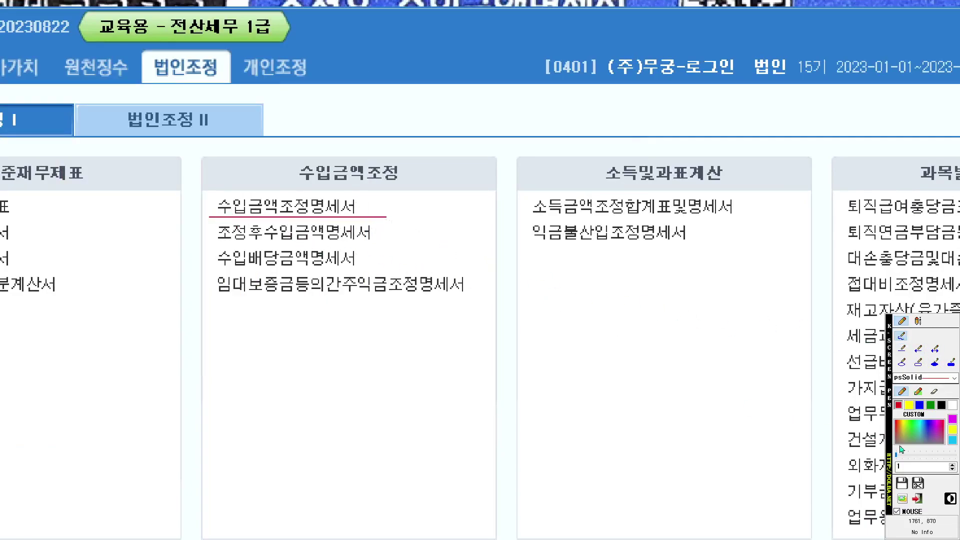
- Underline 조정후수입금액명세서 in red with pen width 3, clear the annotation, and open that form
left_click(952, 465)
key("Escape")
left_click_drag(217, 240, 415, 241)
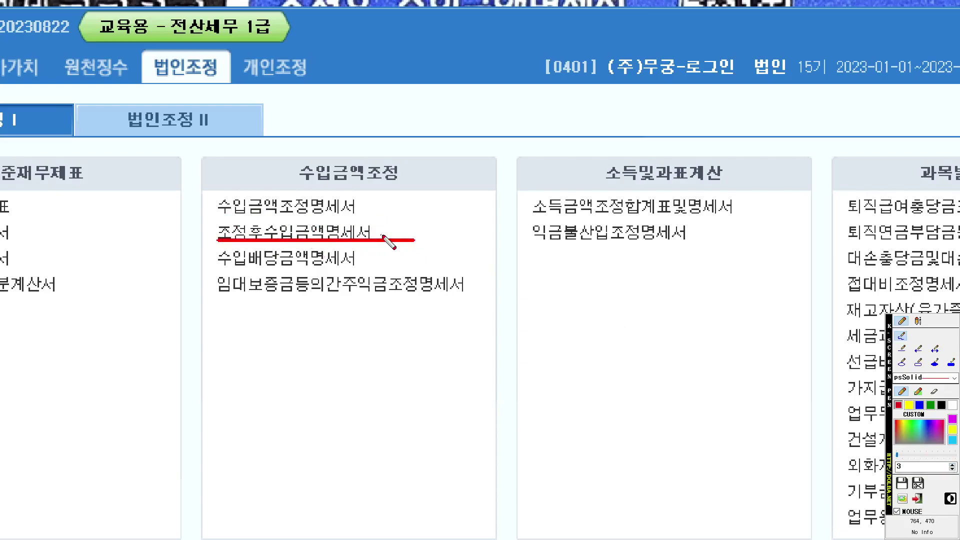
key("Escape")
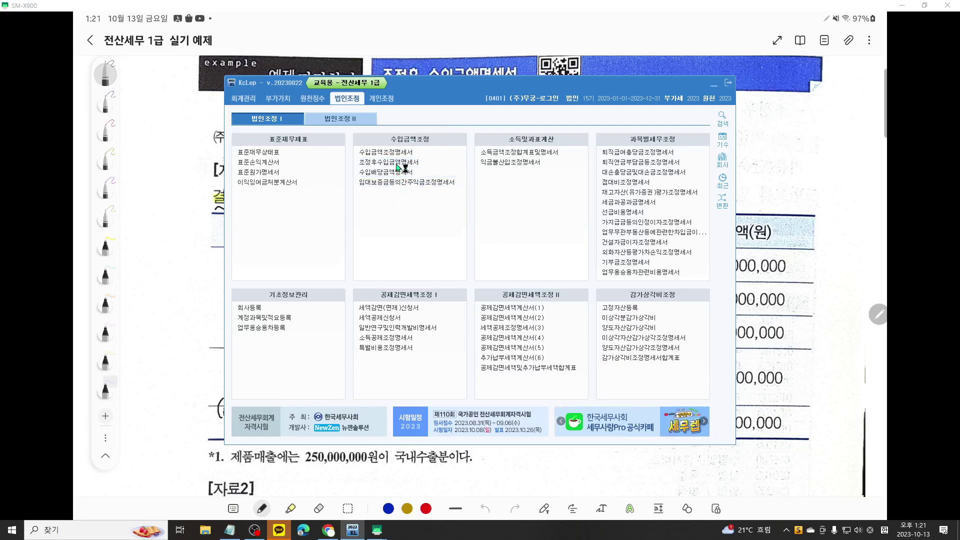
left_click(399, 163)
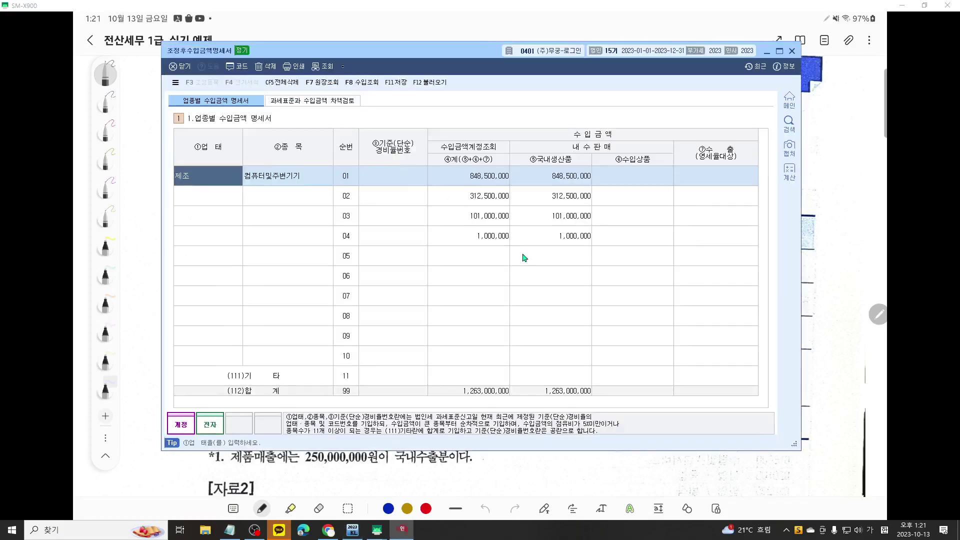
- Circle the amounts of the four rows in the 수입금액계정조회 column in red
key("F9")
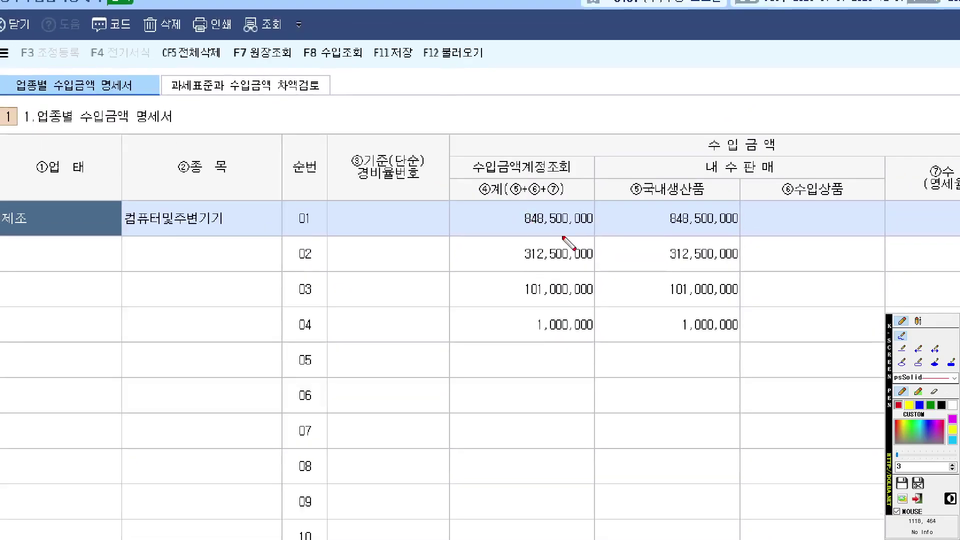
mouse_move(581, 299)
left_mouse_down()
mouse_move(558, 306)
mouse_move(479, 204)
left_mouse_up()
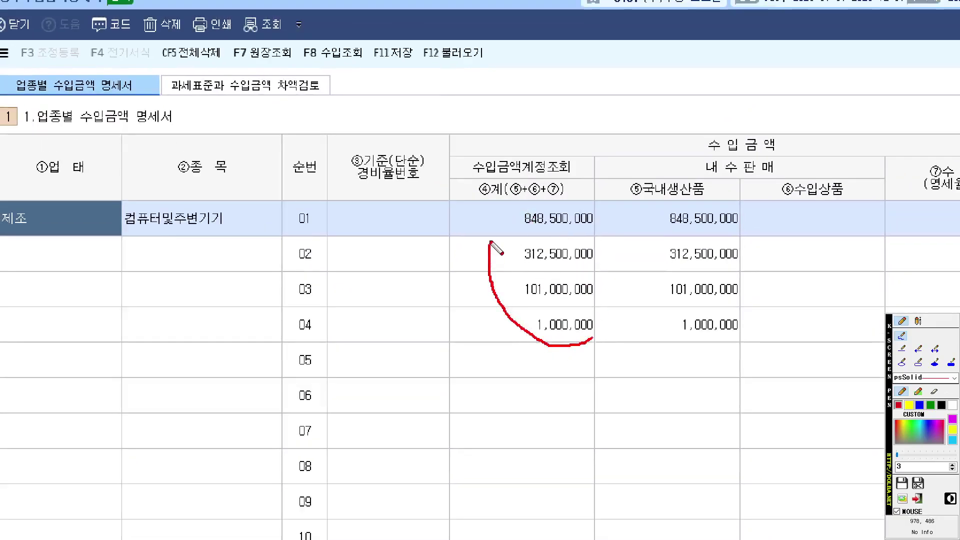
mouse_move(489, 242)
left_mouse_down()
mouse_move(497, 214)
mouse_move(528, 198)
mouse_move(594, 210)
mouse_move(623, 301)
mouse_move(594, 348)
mouse_move(575, 352)
left_mouse_up()
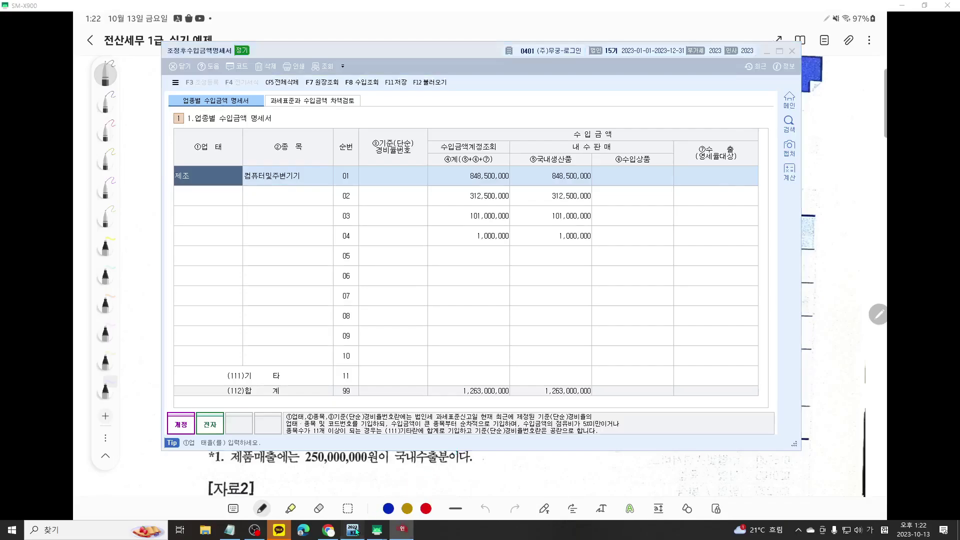
- Open 수입금액조정명세서 from the KcLep main window and circle its 결산서상 수입금액 column in red
left_click(352, 529)
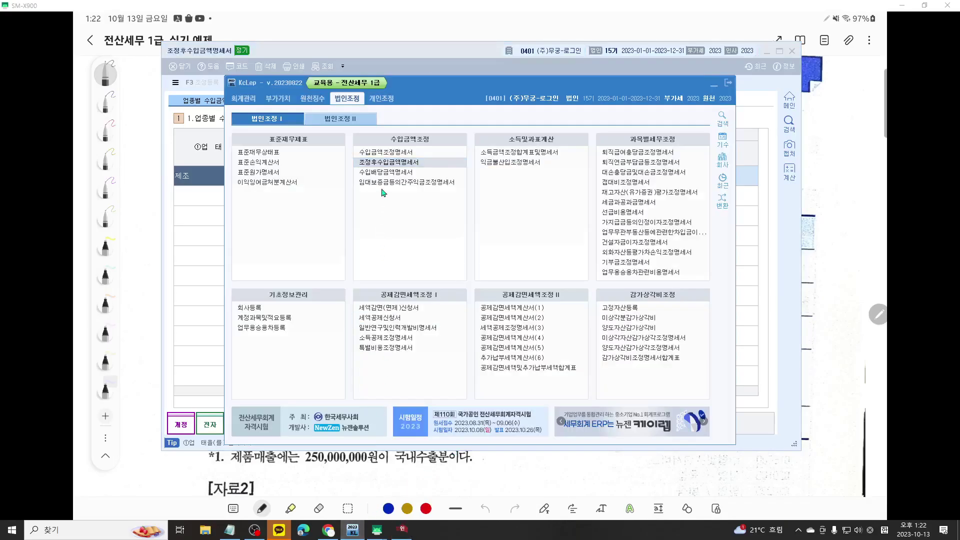
left_click(388, 153)
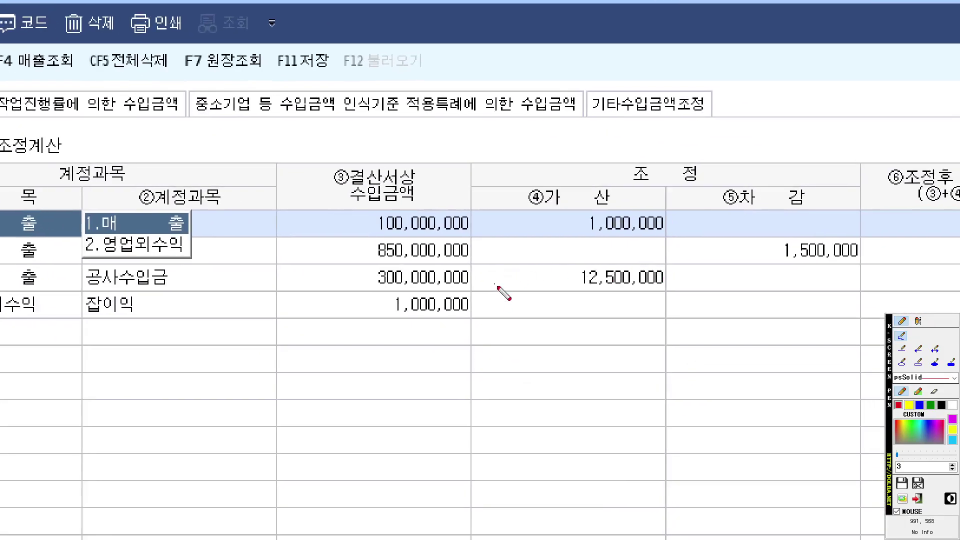
mouse_move(680, 446)
left_mouse_down()
mouse_move(529, 439)
mouse_move(545, 277)
left_mouse_up()
mouse_move(358, 139)
left_mouse_down()
mouse_move(493, 201)
mouse_move(494, 309)
left_mouse_up()
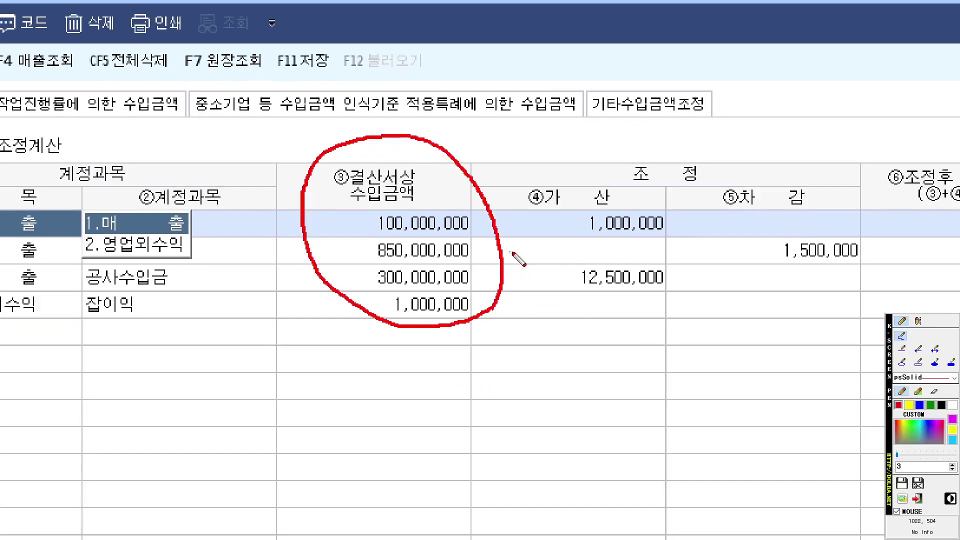
- Draw a red arrow from 결산서상 수입금액 to the 조정후 수입금액 column and mark that column in blue
left_click_drag(474, 243, 560, 243)
mouse_move(282, 244)
left_mouse_down()
mouse_move(566, 245)
mouse_move(576, 257)
left_mouse_up()
left_click(915, 405)
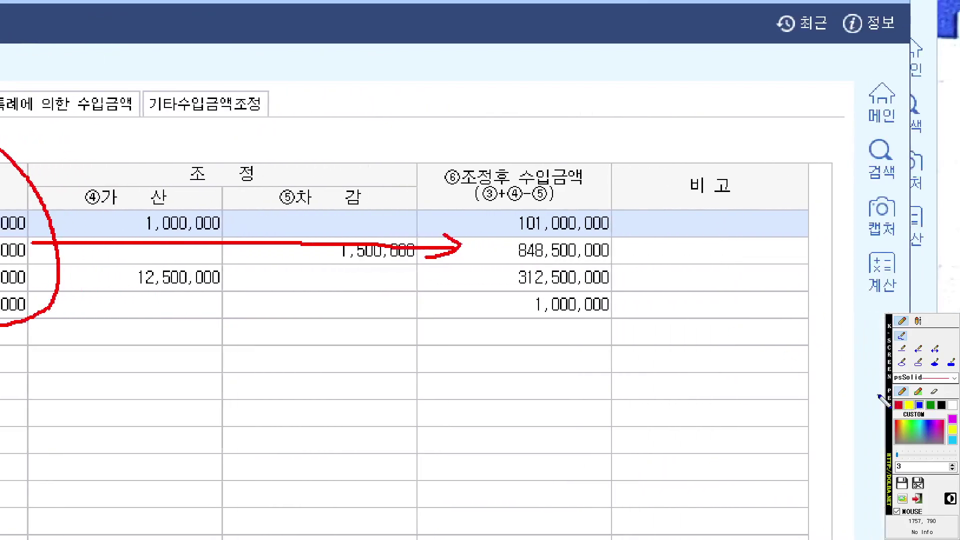
mouse_move(603, 320)
left_mouse_down()
mouse_move(570, 323)
mouse_move(402, 161)
mouse_move(624, 163)
mouse_move(590, 327)
left_mouse_up()
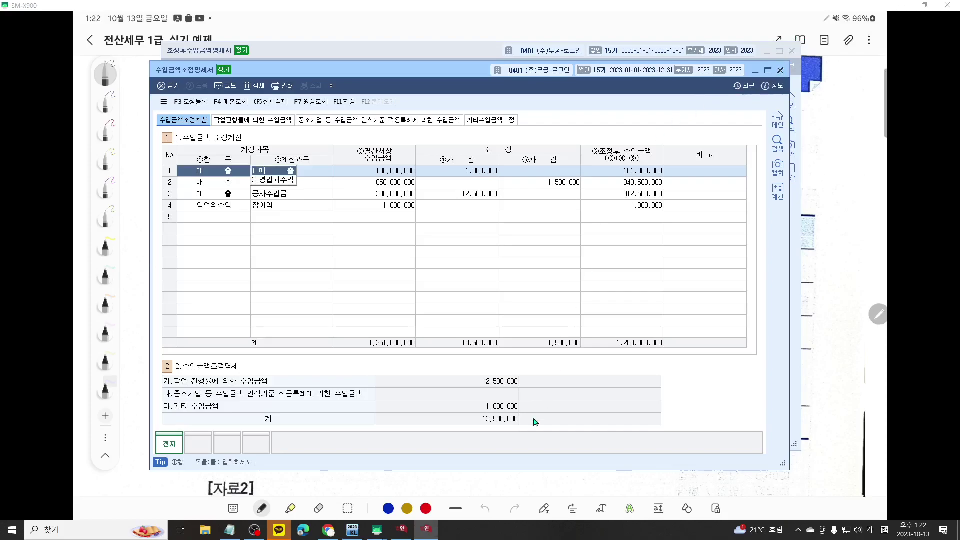
- Return to the tablet note, circle the 금액(원) column of 자료1 in blue, and underline the 제품매출 amount
left_click(820, 415)
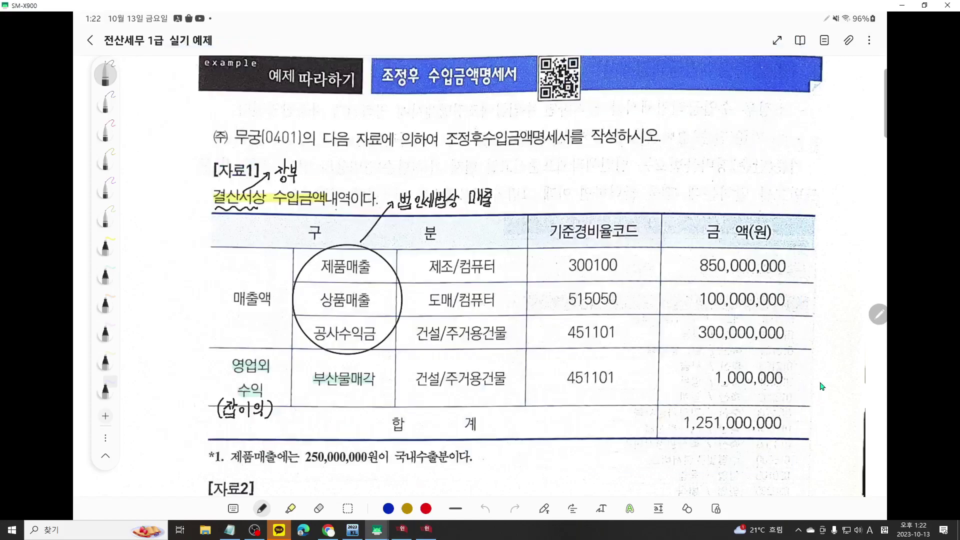
scroll(821, 385, "down", 3)
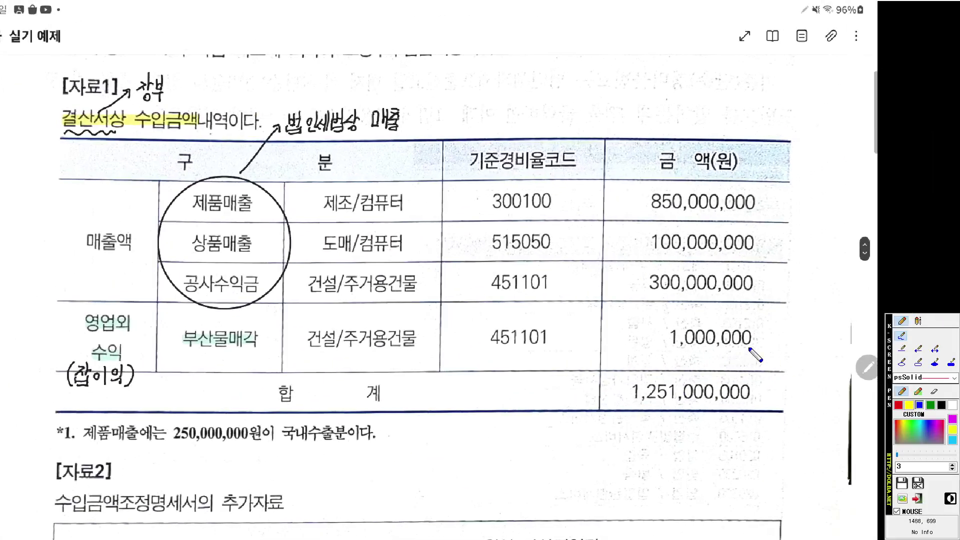
mouse_move(777, 420)
left_mouse_down()
mouse_move(720, 422)
mouse_move(607, 220)
mouse_move(798, 195)
mouse_move(799, 409)
left_mouse_up()
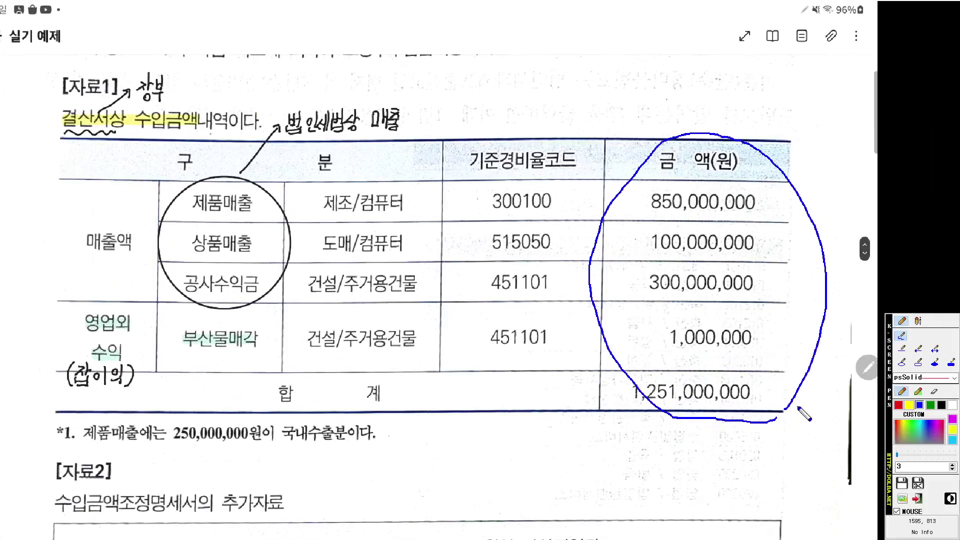
right_click(789, 401)
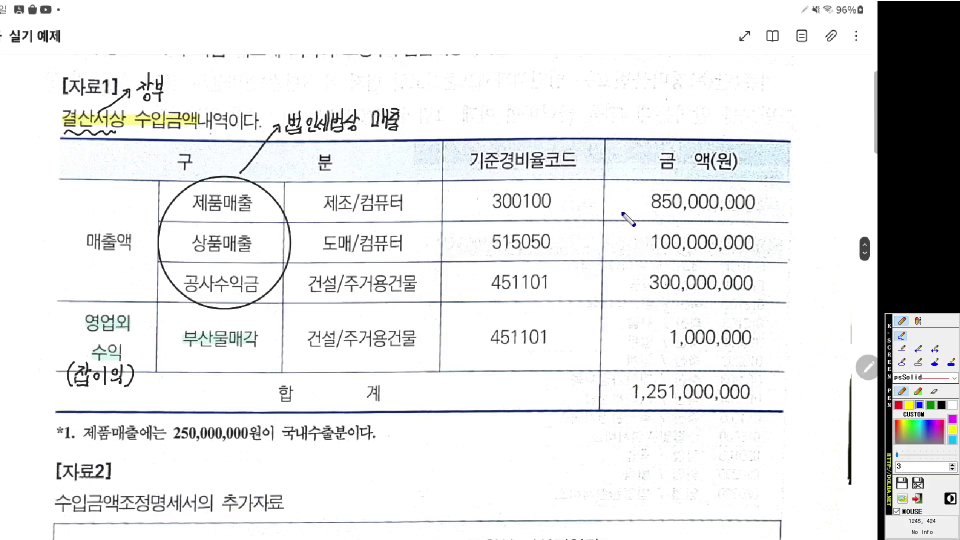
left_click_drag(610, 212, 794, 213)
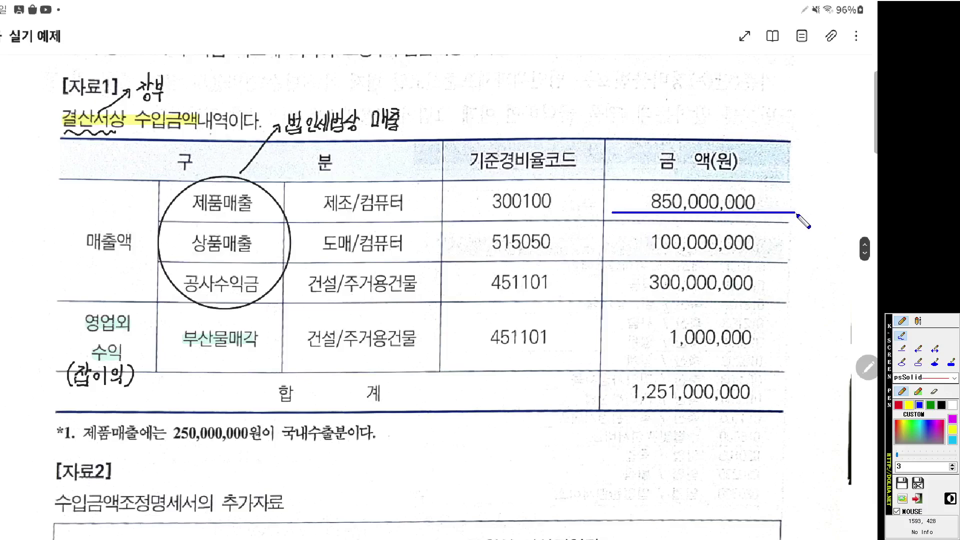
mouse_move(559, 216)
left_mouse_down()
mouse_move(487, 216)
mouse_move(475, 184)
mouse_move(554, 177)
mouse_move(574, 200)
mouse_move(570, 219)
left_mouse_up()
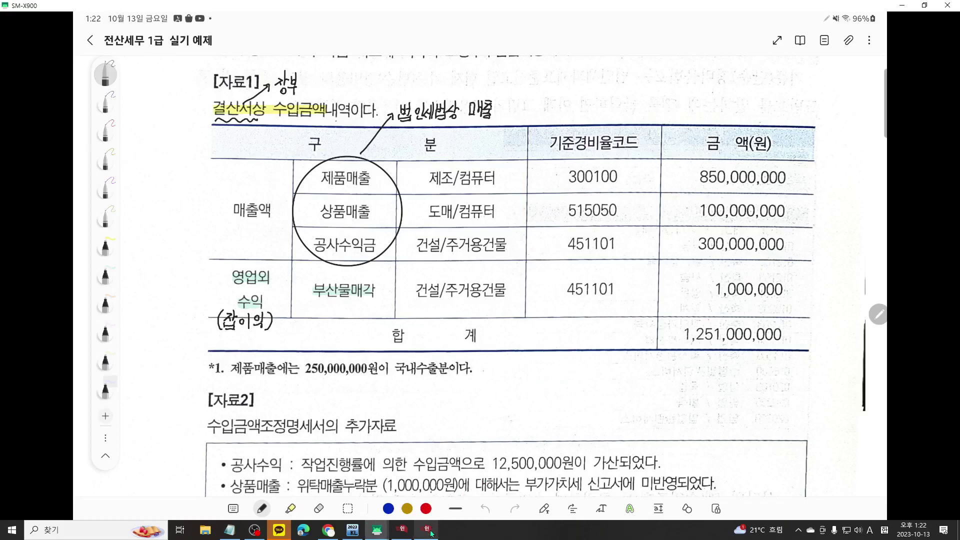
- Return to 조정후수입금액명세서, underline the row 01 amount in blue, and draw an arrow from it to the 기준(단순)경비율번호 column
left_click(428, 531)
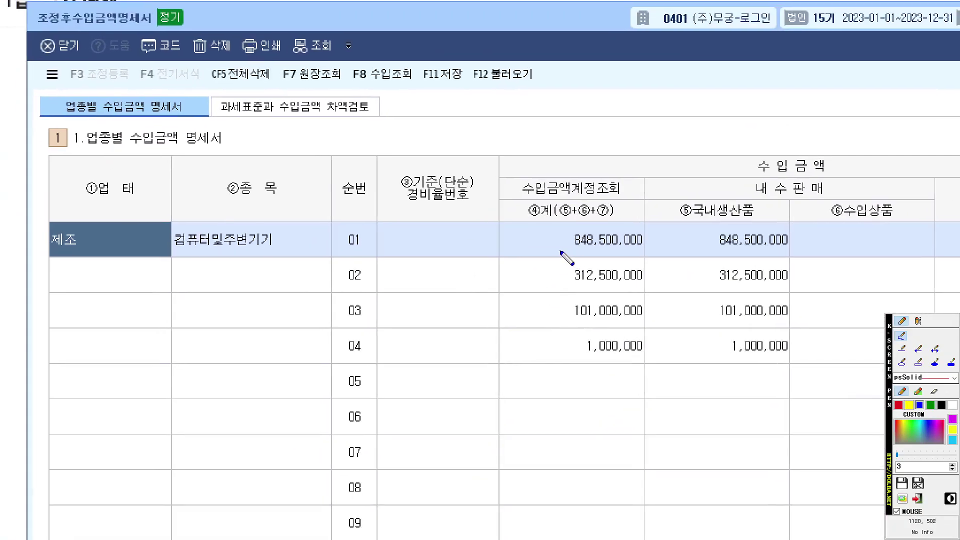
left_click_drag(557, 251, 640, 250)
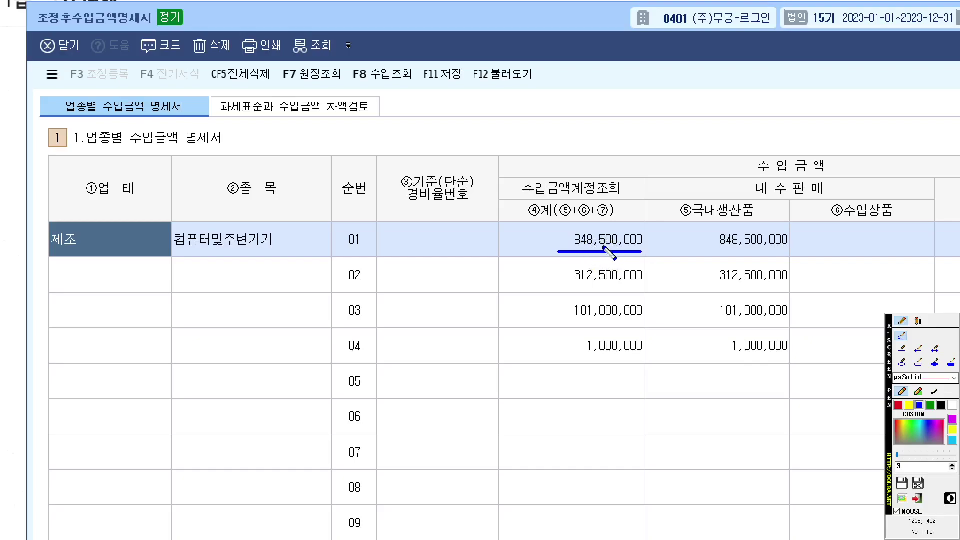
mouse_move(574, 242)
left_mouse_down()
mouse_move(448, 240)
mouse_move(473, 255)
left_mouse_up()
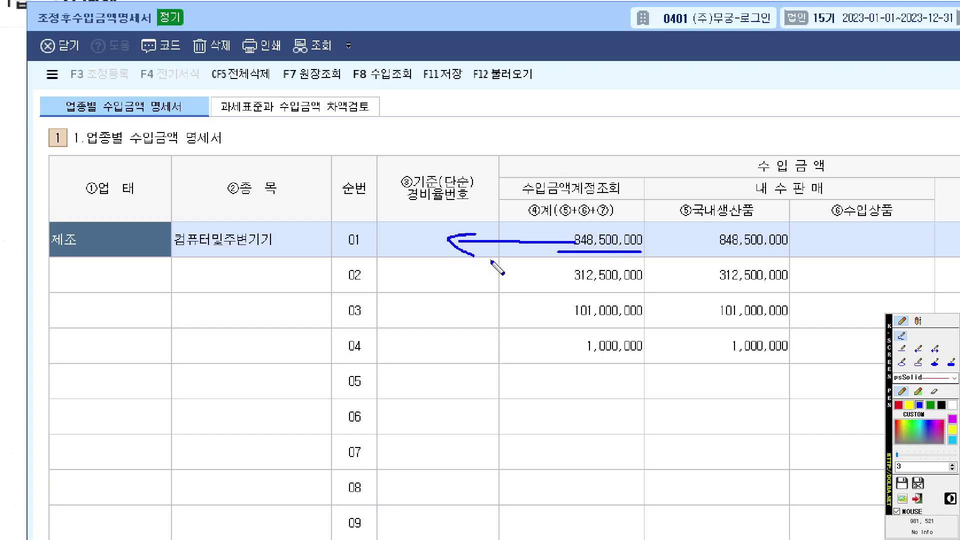
mouse_move(496, 262)
left_mouse_down()
mouse_move(422, 250)
mouse_move(499, 265)
left_mouse_up()
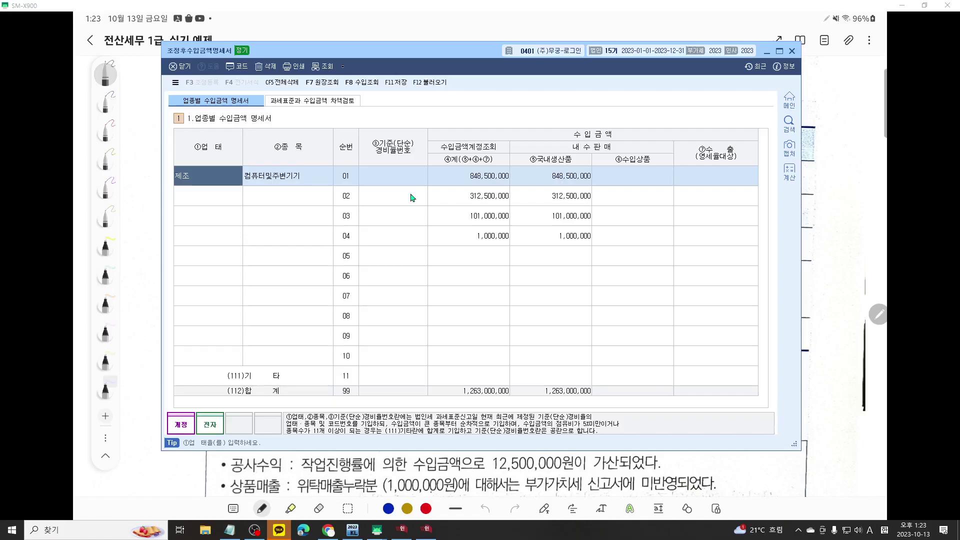
- Enter 300100 as the 기준(단순)경비율번호 of row 01
left_click(452, 240)
type("3")
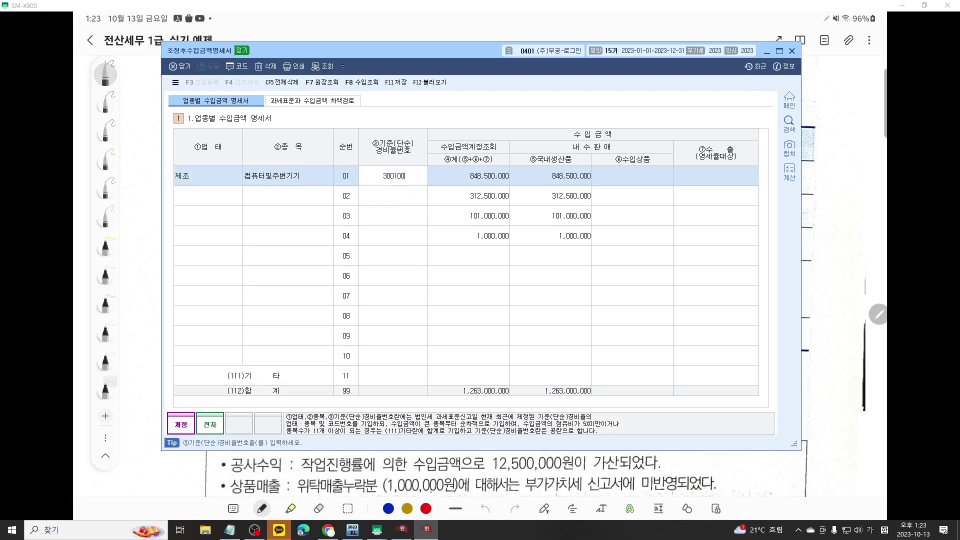
type("00100")
key("Return")
- Underline the row 02 amount in the 수입금액계정조회 column in red
middle_click(458, 239)
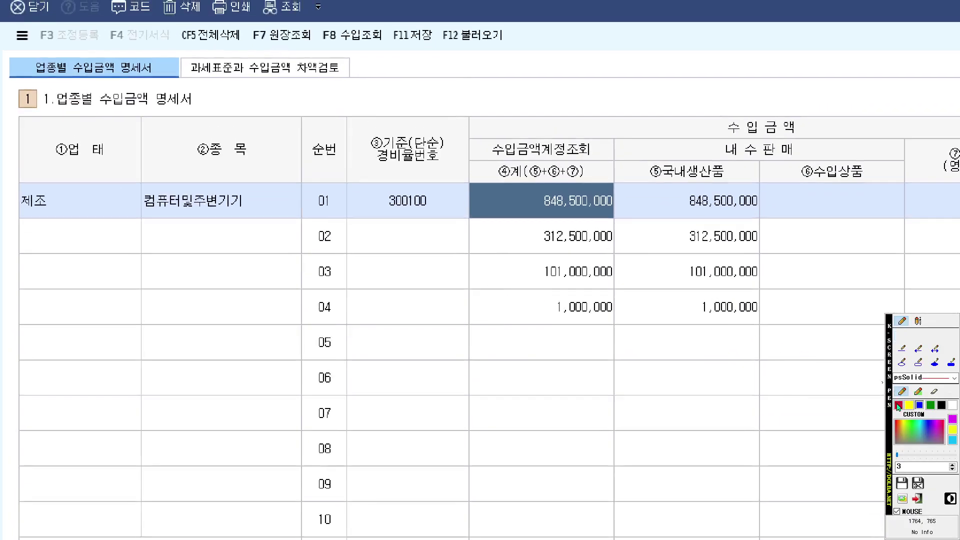
left_click(898, 406)
left_click_drag(524, 245, 615, 245)
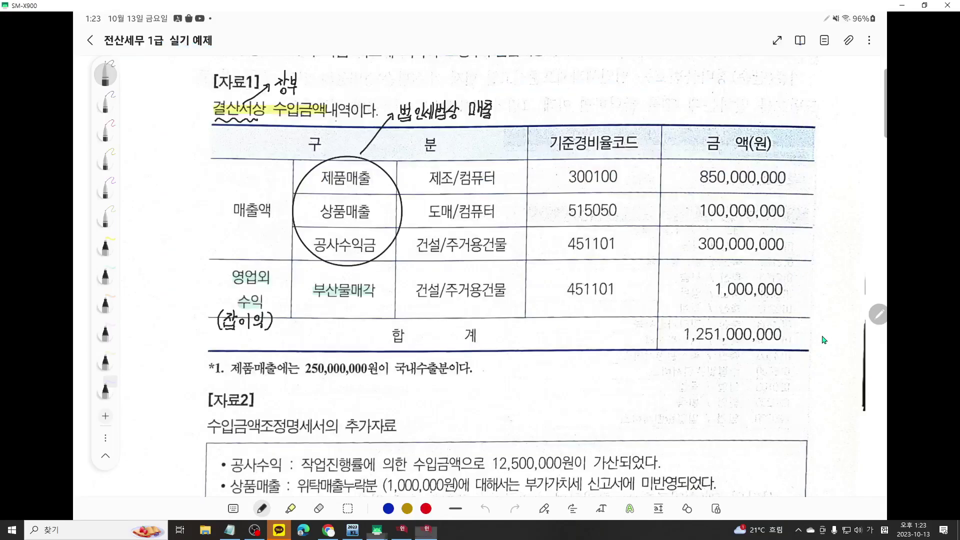
- On the tablet note, circle the 공사수익금 amount in red and draw an arrow from it to its 기준경비율코드
key("F12")
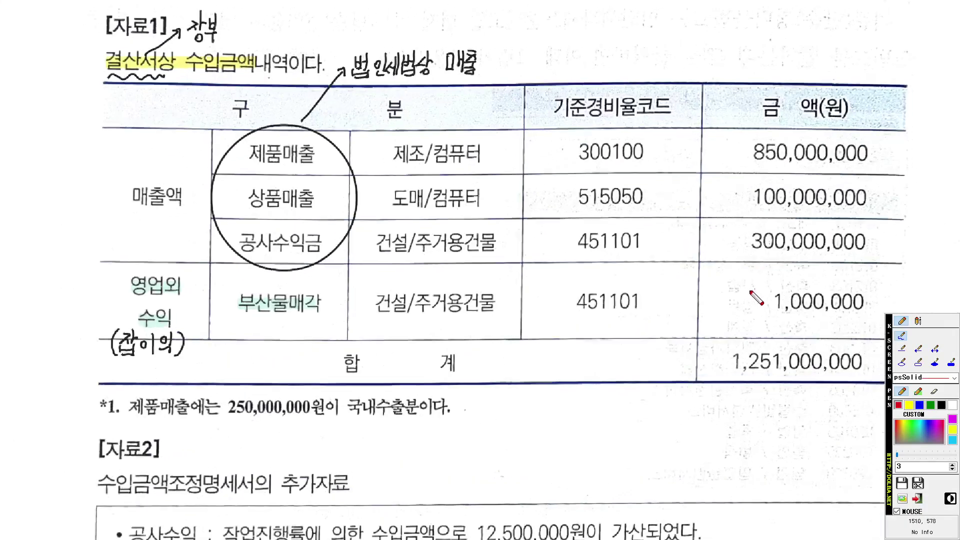
mouse_move(791, 258)
left_mouse_down()
mouse_move(684, 247)
mouse_move(760, 239)
mouse_move(805, 289)
mouse_move(776, 292)
left_mouse_up()
mouse_move(646, 276)
left_mouse_down()
mouse_move(573, 273)
mouse_move(575, 264)
left_mouse_up()
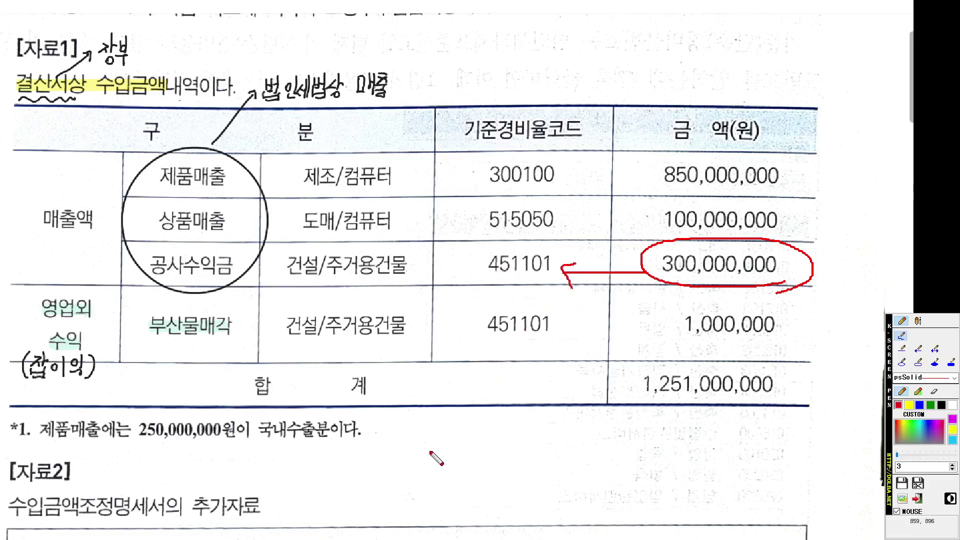
key("Escape")
- Return to 조정후수입금액명세서 and enter 451101 as the 기준(단순)경비율번호 of row 02
left_click(426, 529)
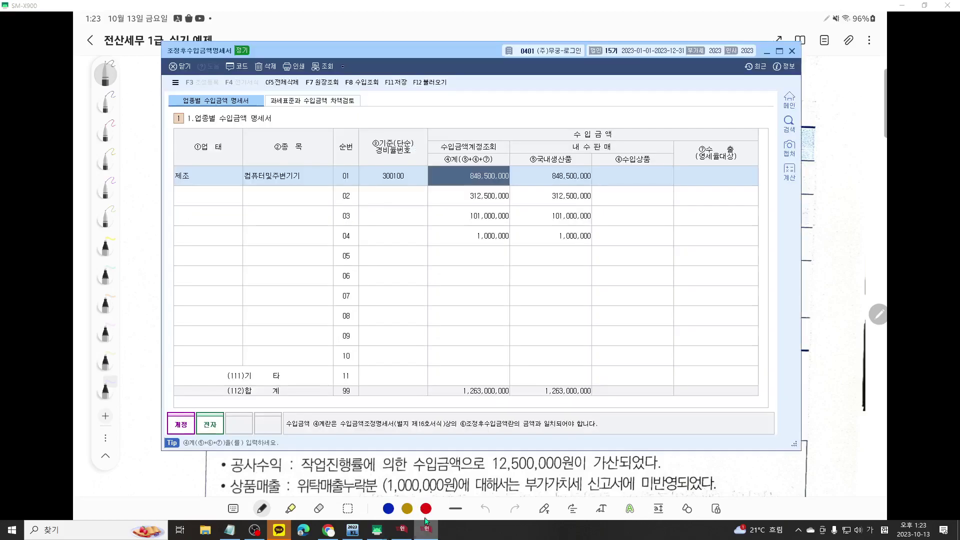
left_click(419, 203)
type("45")
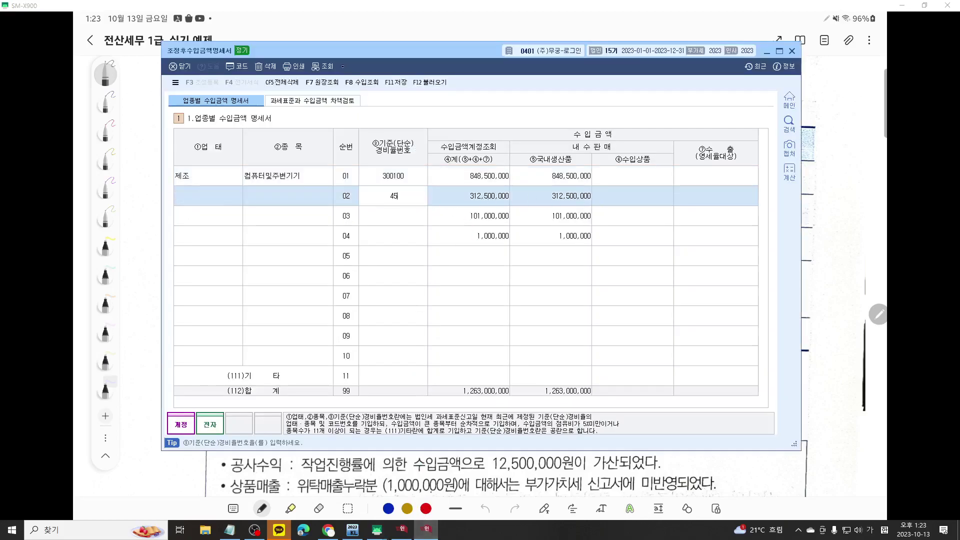
type("1101")
key("Return")
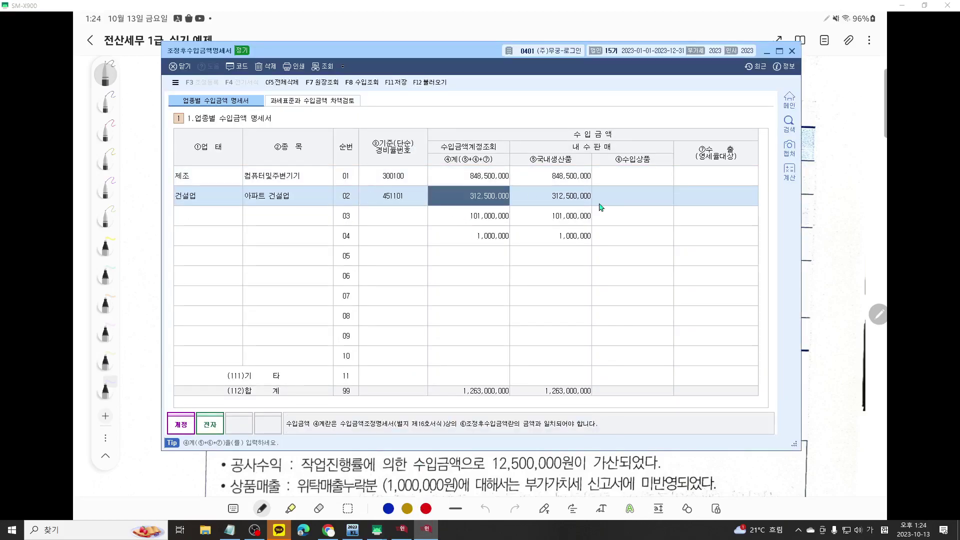
- Circle the row 03 amount in red and draw an arrow from it to the row's empty 기준(단순)경비율번호 cell
scroll(461, 205, "down", 3)
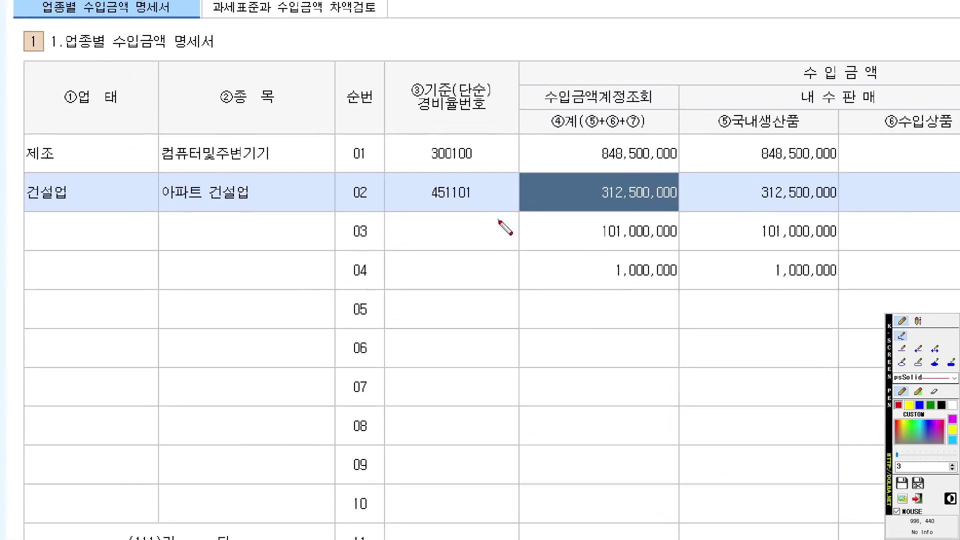
scroll(503, 225, "up", 2)
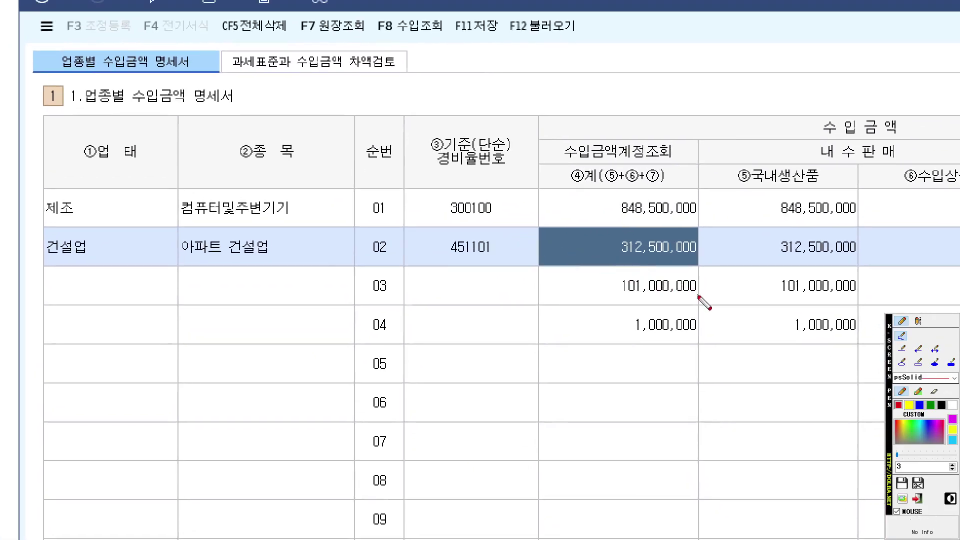
mouse_move(698, 299)
left_mouse_down()
mouse_move(637, 303)
mouse_move(579, 279)
mouse_move(627, 251)
mouse_move(699, 257)
mouse_move(720, 280)
mouse_move(699, 301)
left_mouse_up()
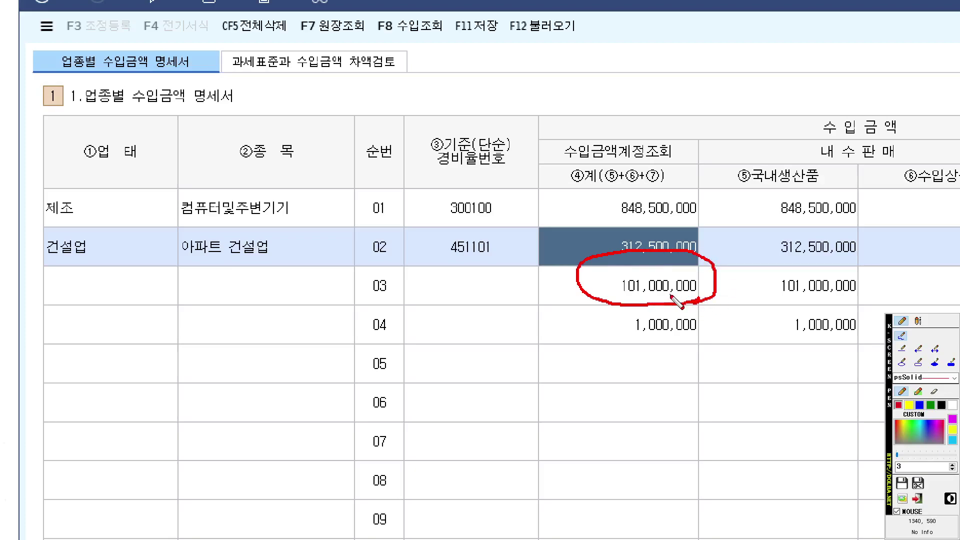
mouse_move(584, 293)
left_mouse_down()
mouse_move(485, 299)
mouse_move(508, 311)
left_mouse_up()
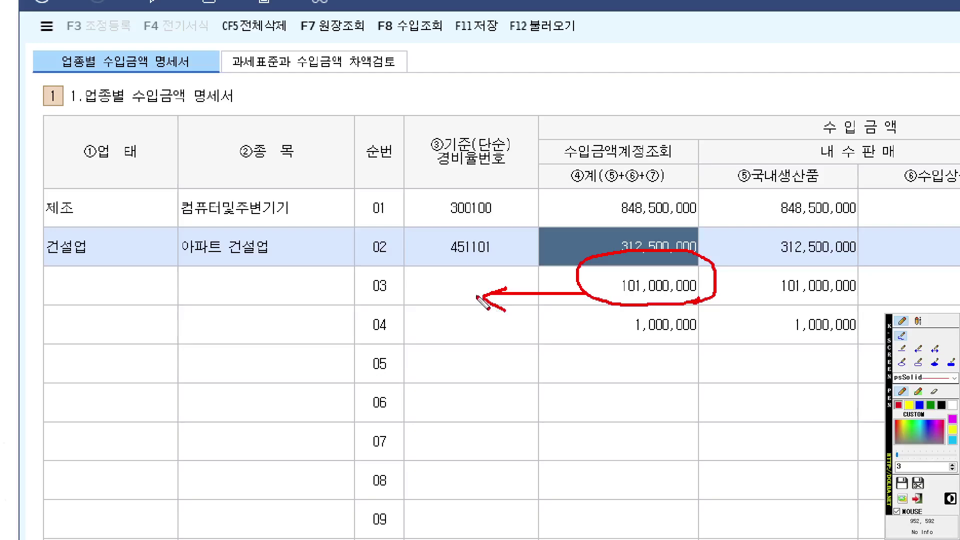
key("Escape")
- Enter 515050 as the 기준(단순)경비율번호 of row 03
left_click(397, 224)
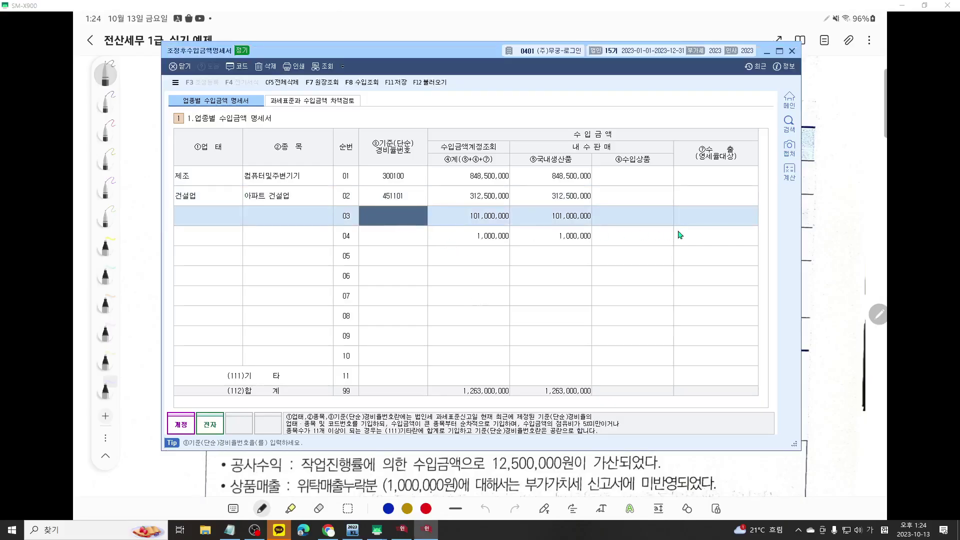
type("515050")
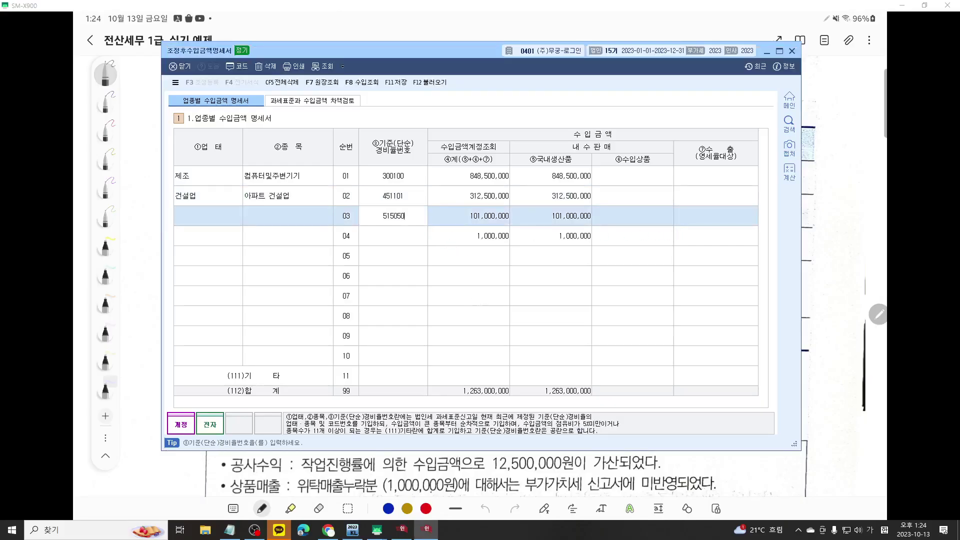
key("Return")
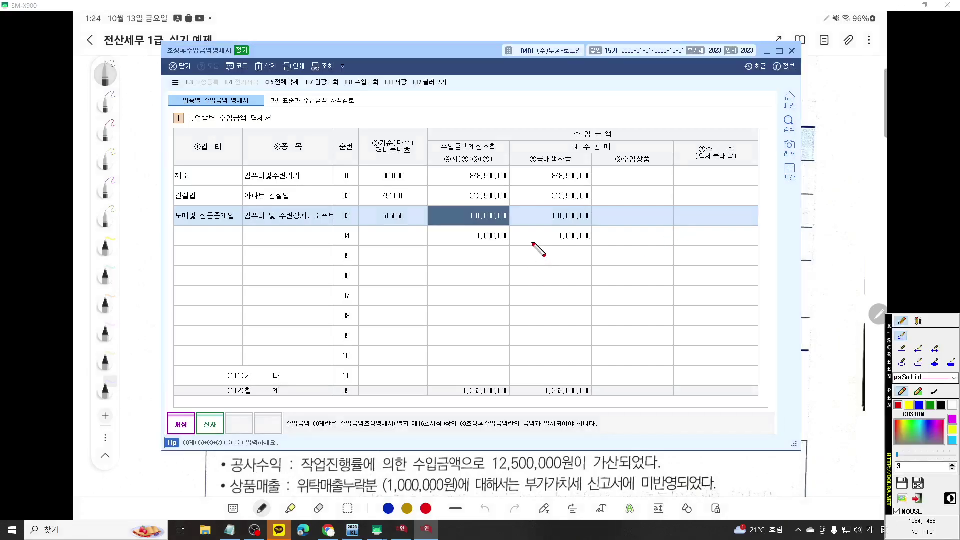
- Underline the row 04 amount in red and draw an arrow from it toward the 기준(단순)경비율번호 column
scroll(535, 250, "up", 5)
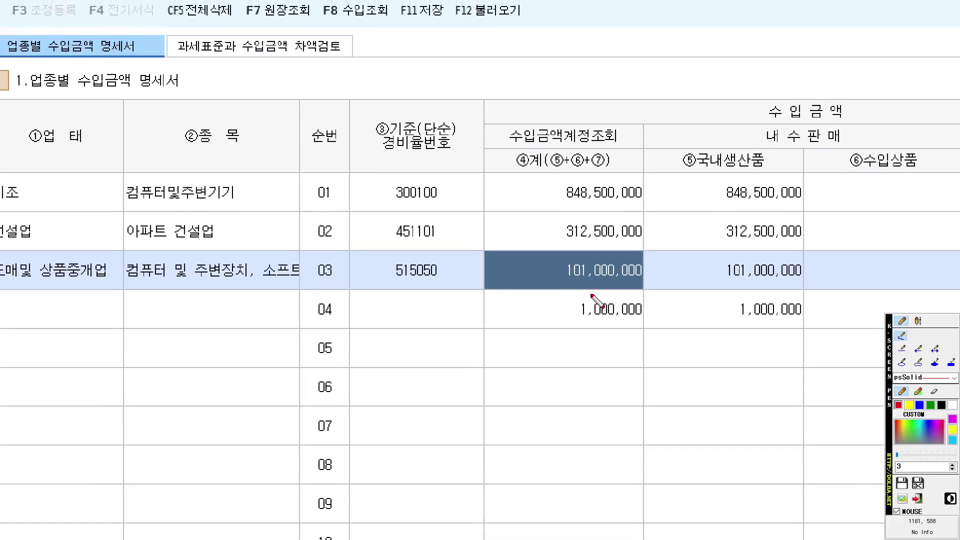
left_click_drag(542, 321, 595, 321)
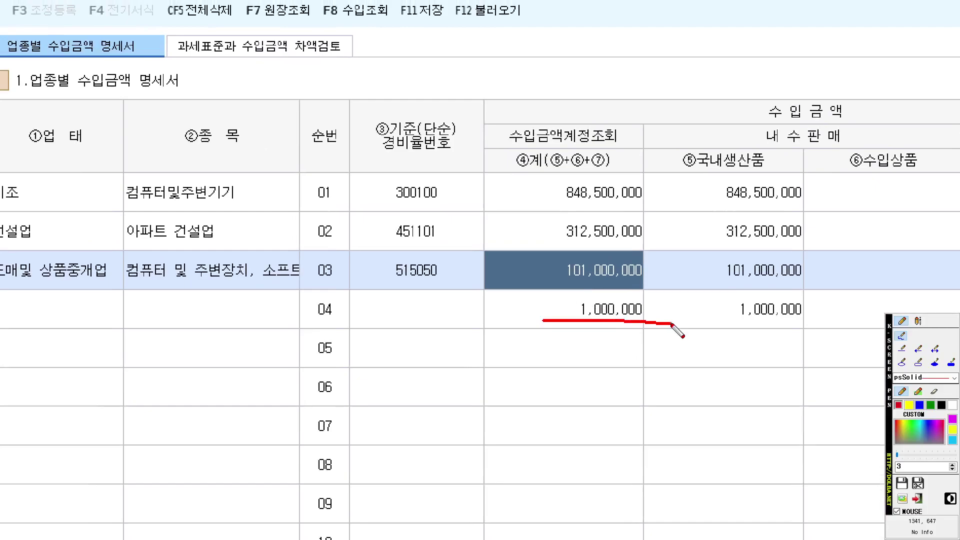
mouse_move(573, 311)
left_mouse_down()
mouse_move(451, 307)
mouse_move(495, 332)
left_mouse_up()
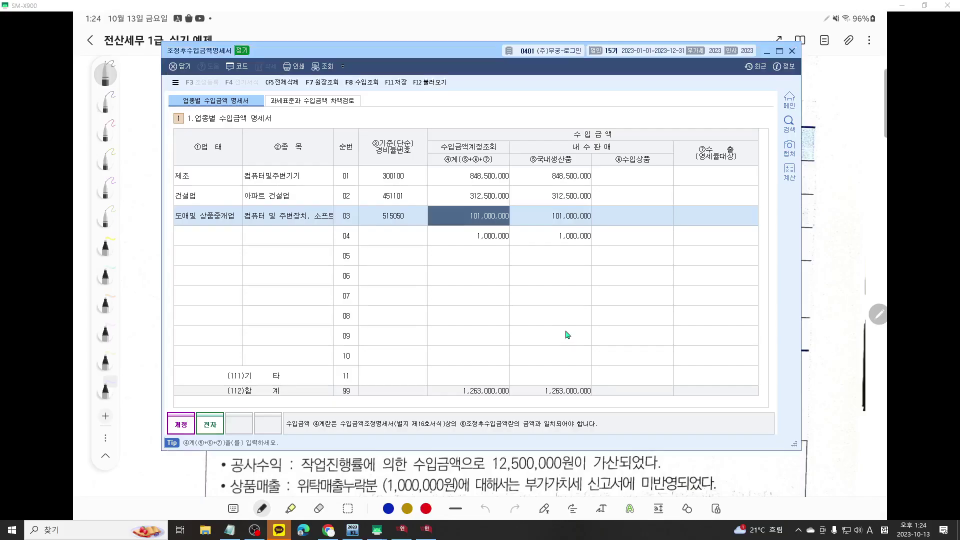
key("Escape")
- Try to enter 451101 as the 기준(단순)경비율번호 of row 04, and dismiss the message
key("Down")
type("451")
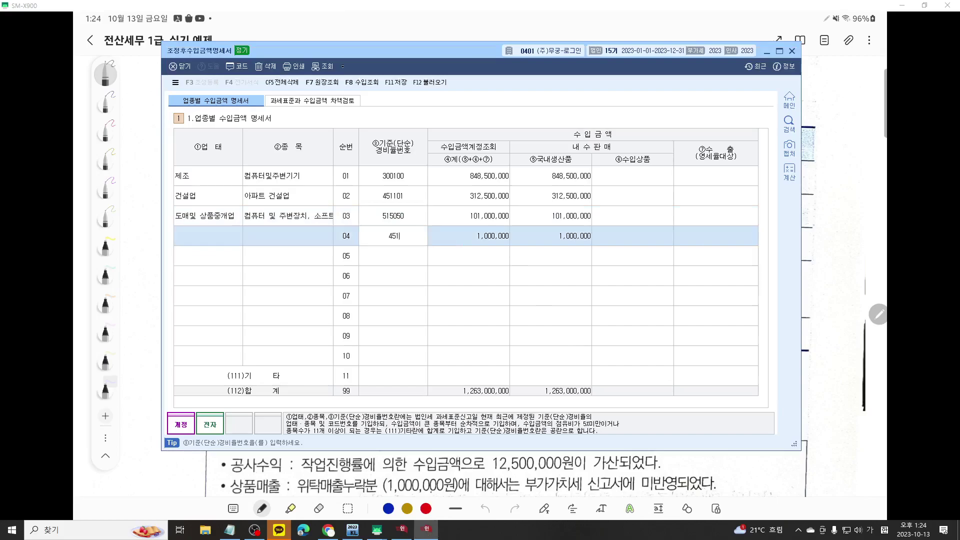
type("101")
key("Return")
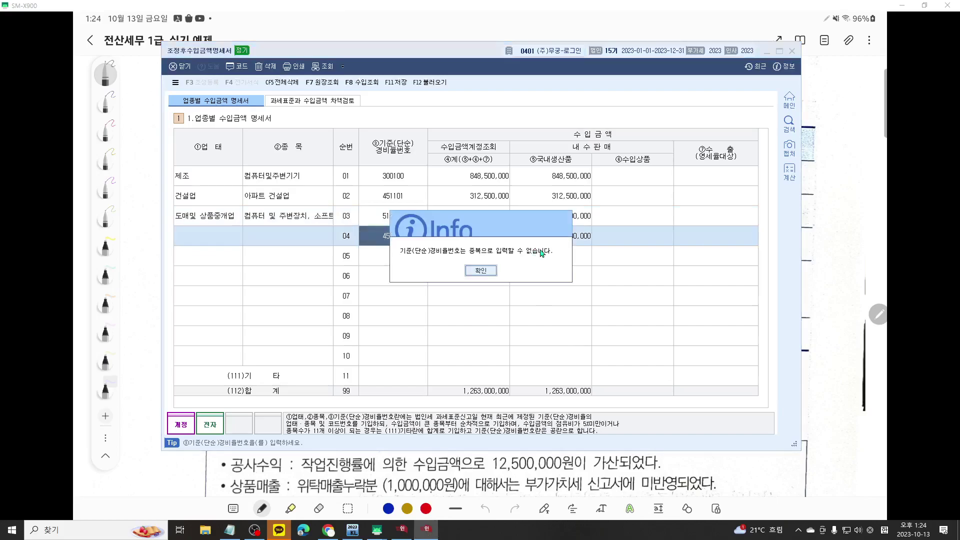
scroll(594, 268, "up", 5)
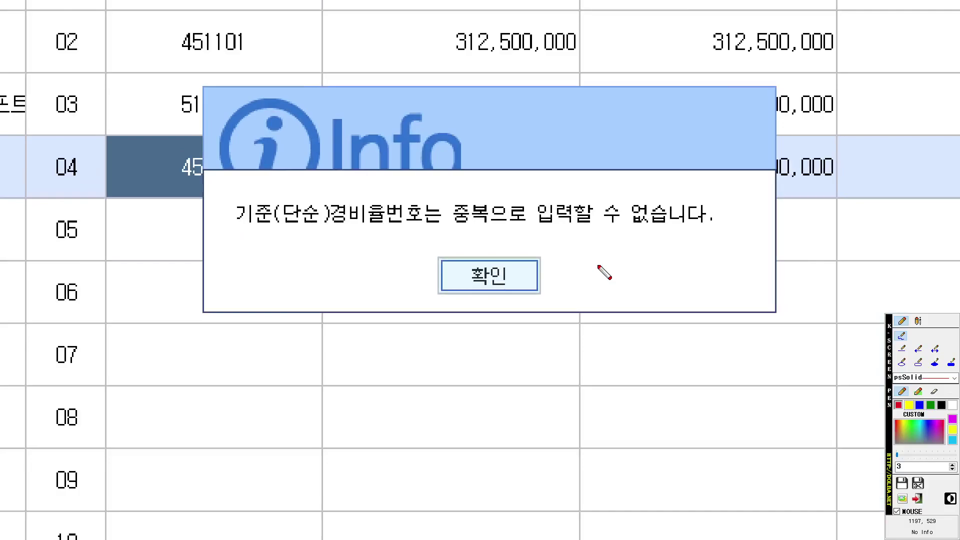
scroll(605, 273, "down", 5)
left_click(489, 275)
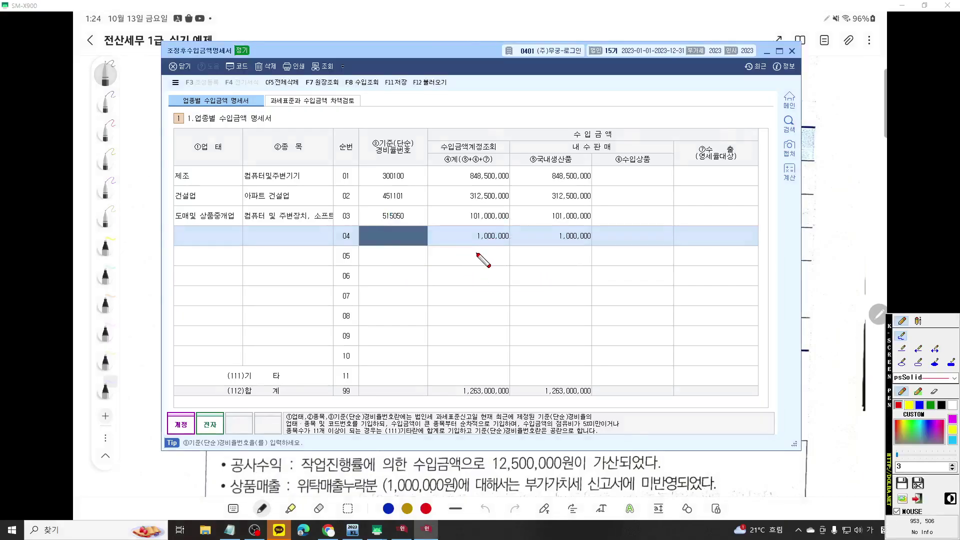
- Circle the 경비율번호 cells of rows 02 and 04 in red and draw an arrow from the row 04 amount to row 02's
scroll(482, 256, "up", 5)
left_click_drag(344, 209, 327, 233)
mouse_move(363, 305)
left_mouse_down()
mouse_move(262, 299)
mouse_move(371, 301)
mouse_move(317, 334)
left_mouse_up()
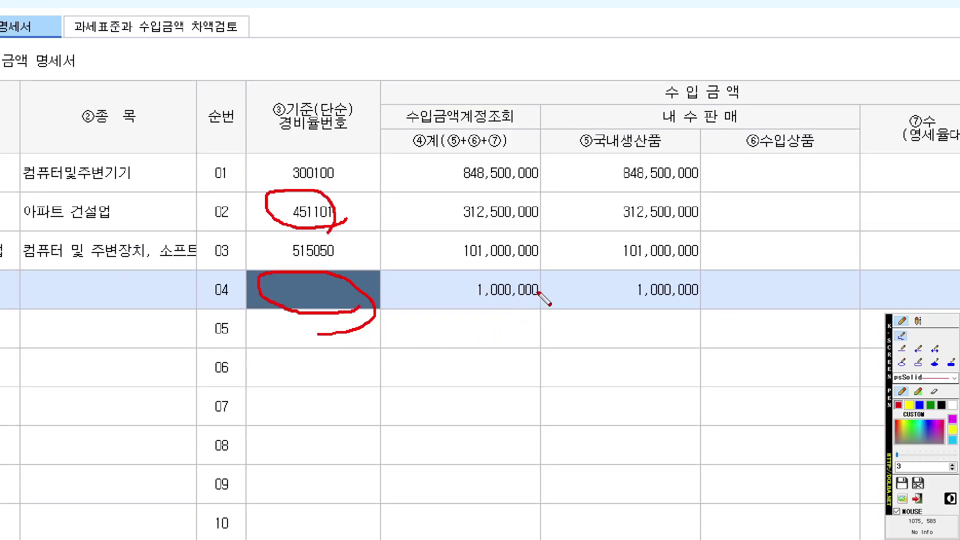
mouse_move(537, 291)
left_mouse_down()
mouse_move(551, 294)
mouse_move(562, 231)
mouse_move(544, 203)
mouse_move(559, 206)
left_mouse_up()
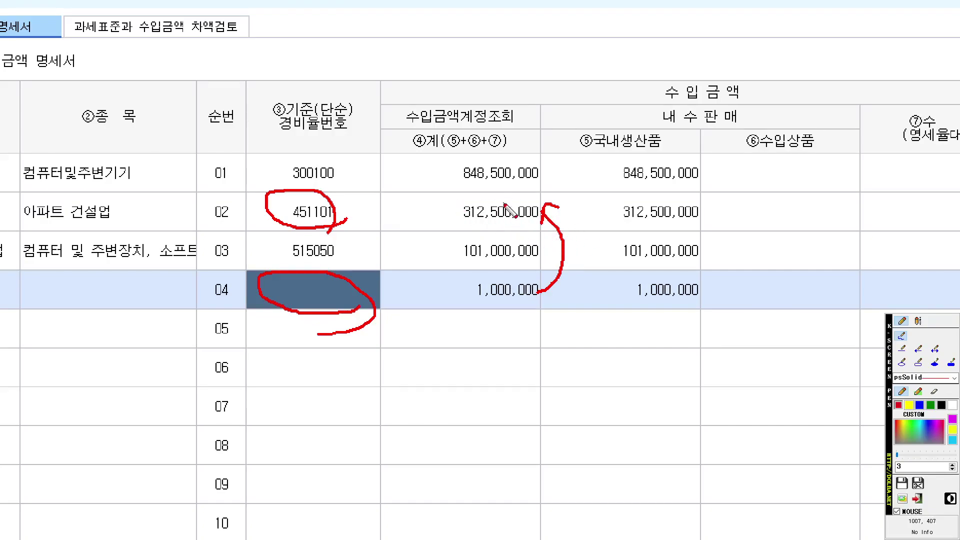
- Cross out the row 04 amount and underline the row 02 and 04 amounts in red, undo these strokes, and leave drawing mode
left_click_drag(547, 273, 438, 317)
left_click_drag(473, 273, 547, 354)
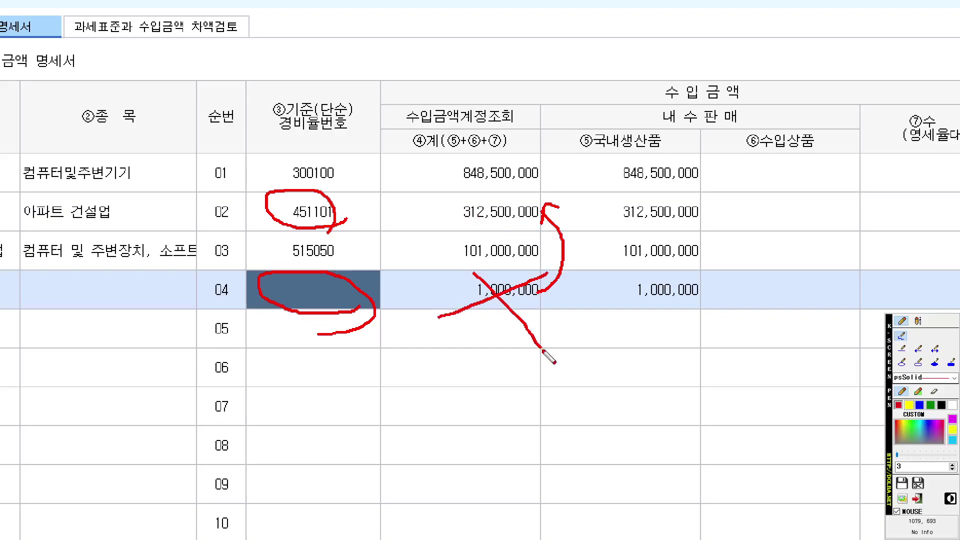
key("ctrl+z")
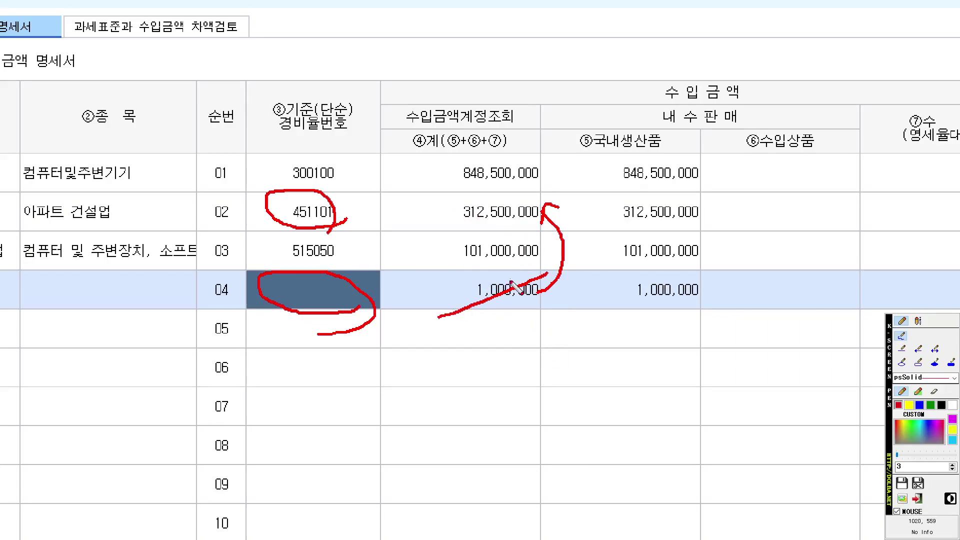
scroll(543, 225, "up", 1)
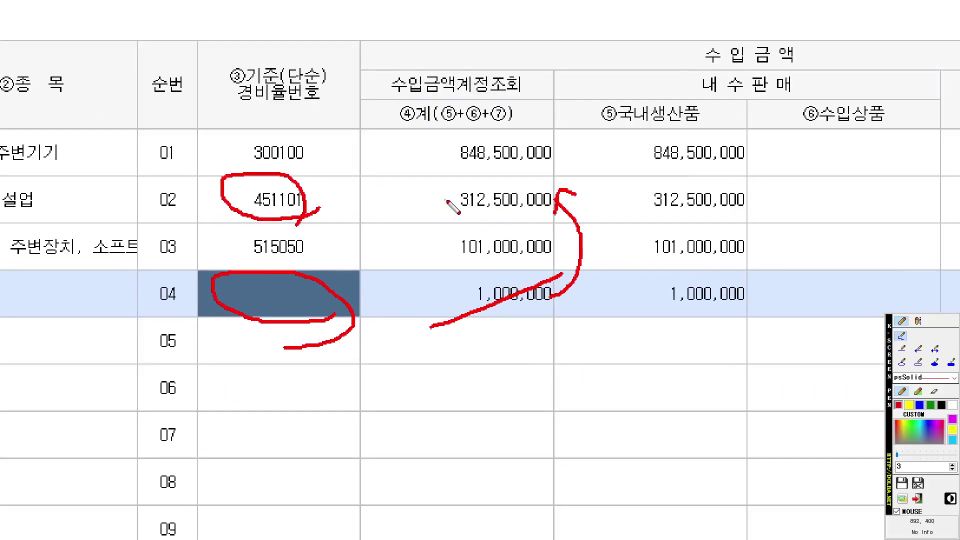
left_click_drag(436, 206, 598, 211)
left_click_drag(430, 312, 598, 300)
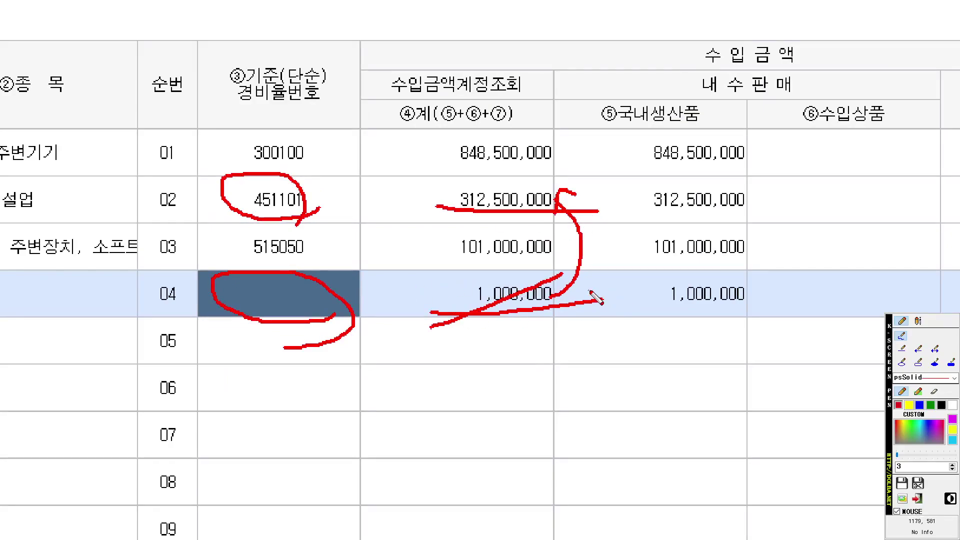
key("ctrl+z")
key("ctrl+z")
key("ctrl+z")
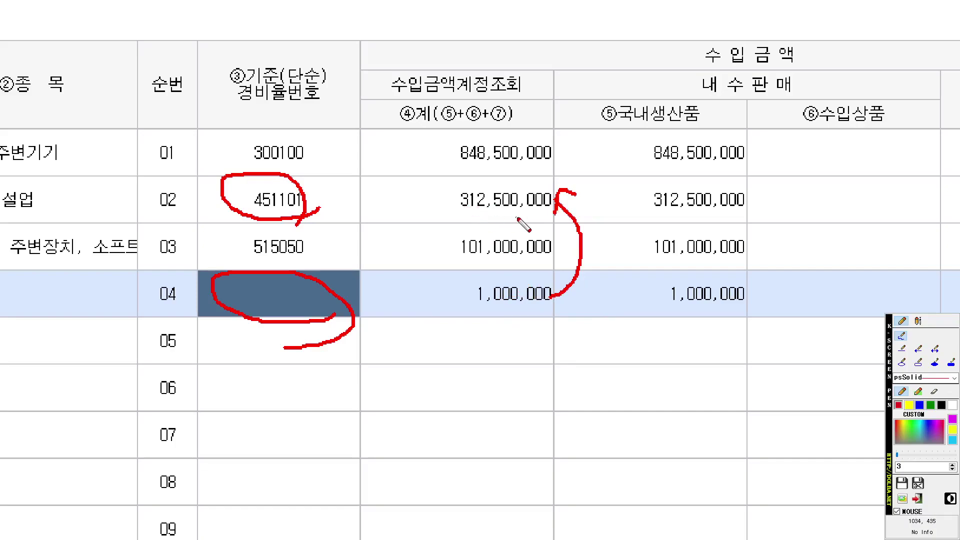
key("Escape")
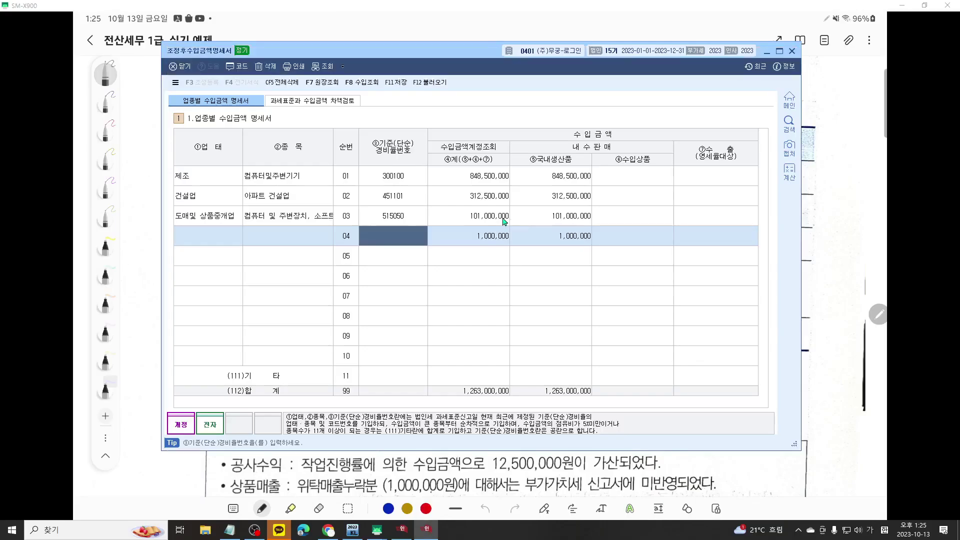
- Set the 수입금액계정조회 amount of row 02 (건설업) to 313,500,000
left_click(480, 199)
type("3")
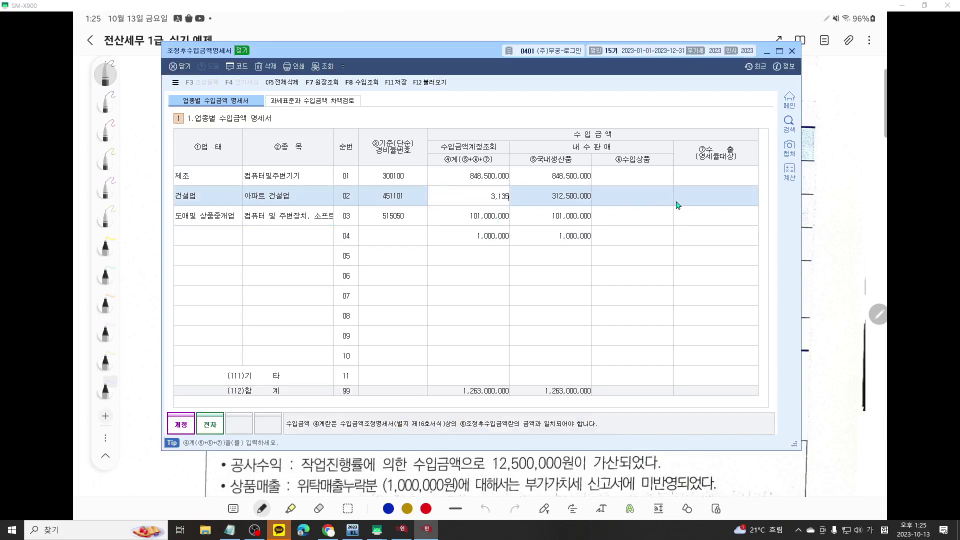
type("13,500,000")
key("Return")
key("F8")
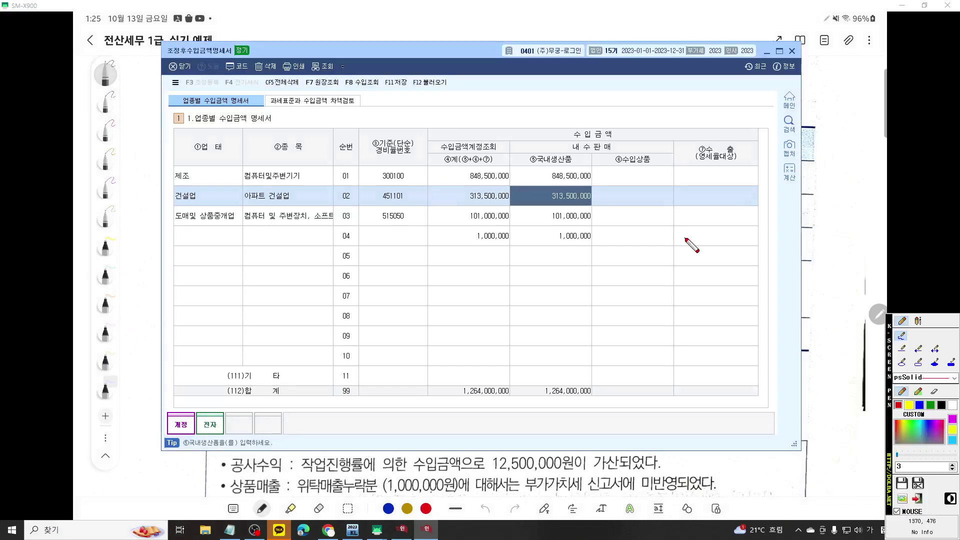
scroll(689, 243, "up", 3)
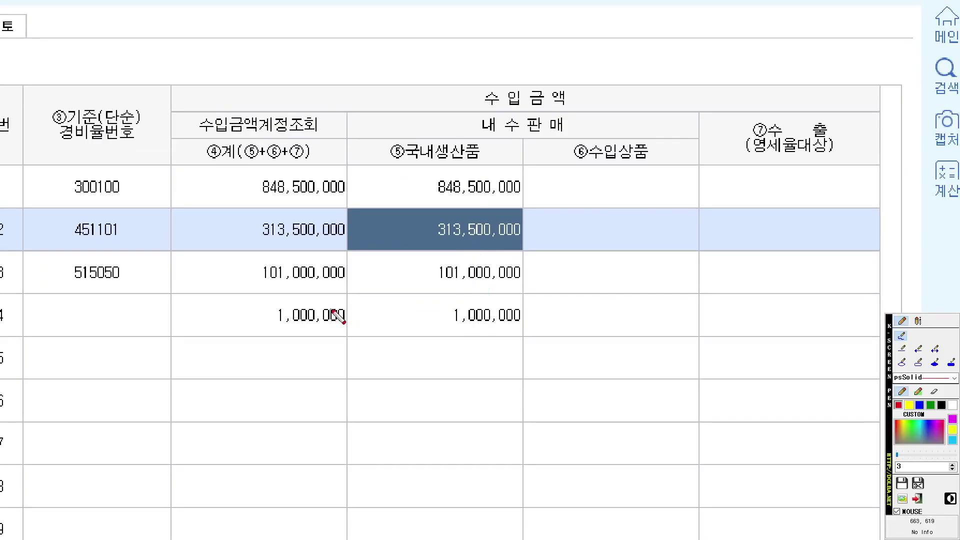
scroll(339, 307, "down", 2)
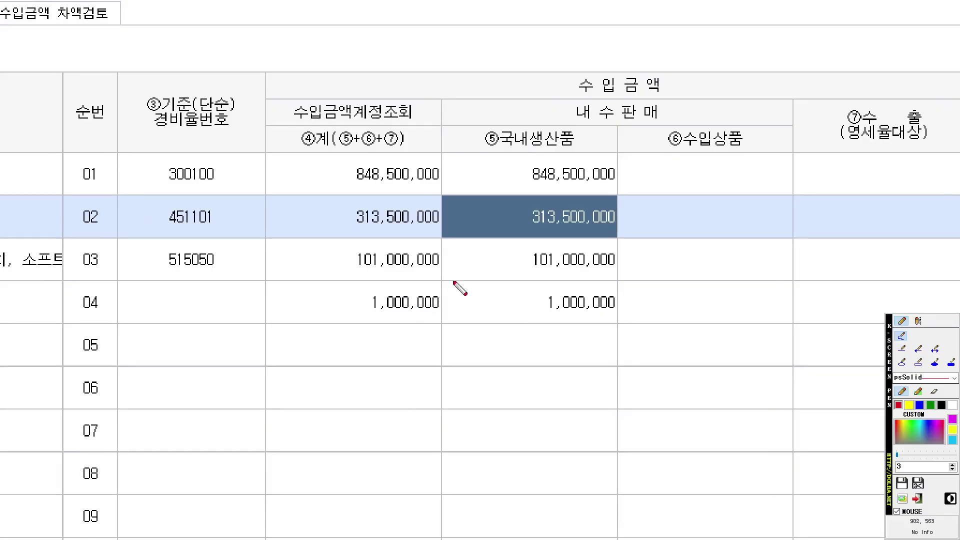
key("Escape")
- Select the row 04 amount, draw red strokes beneath it, and leave drawing mode
left_click(477, 197)
left_click(482, 239)
scroll(513, 242, "up", 2)
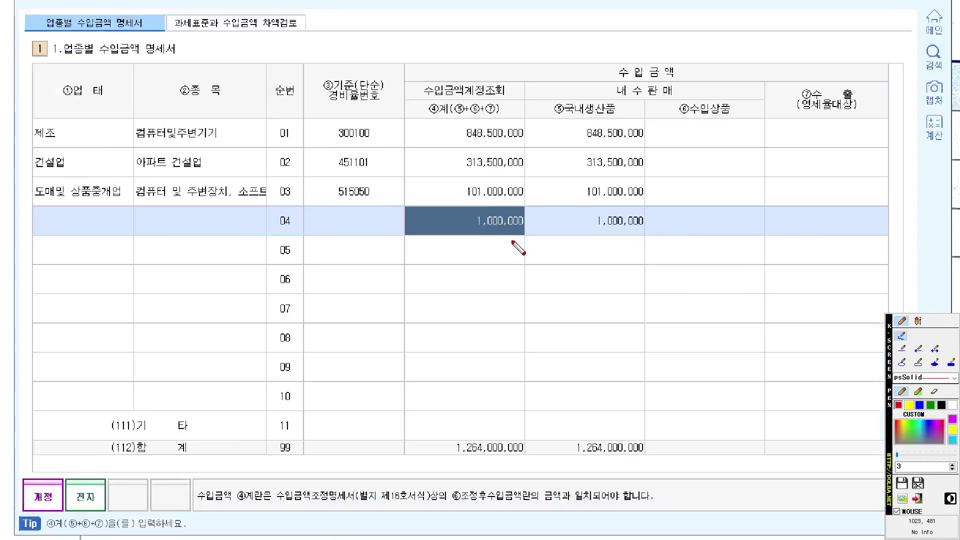
mouse_move(508, 297)
left_mouse_down()
mouse_move(525, 221)
mouse_move(515, 216)
mouse_move(545, 213)
left_mouse_up()
left_click_drag(511, 269, 452, 315)
left_click_drag(452, 273, 509, 349)
key("Escape")
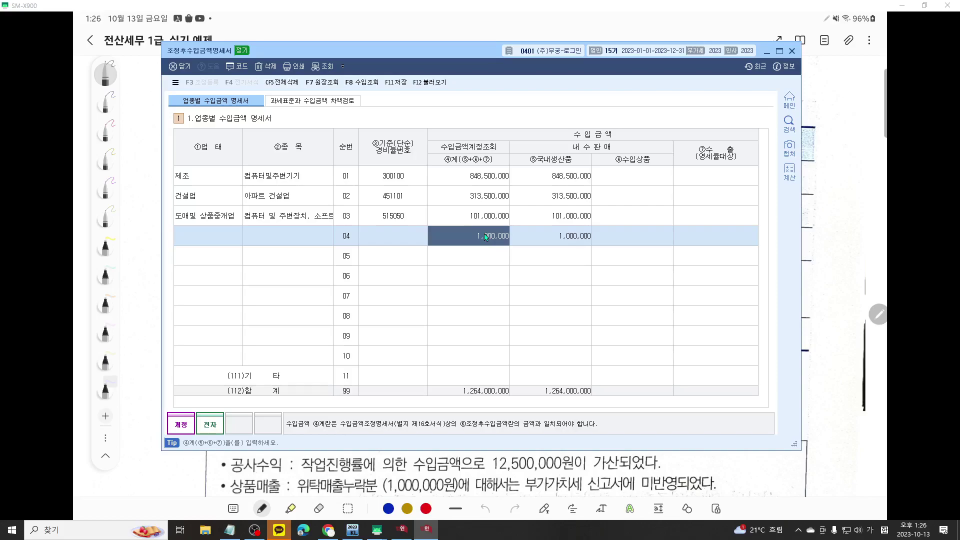
- Delete row 04, which holds the 1,000,000 by-product amount, and confirm the deletion
key("F5")
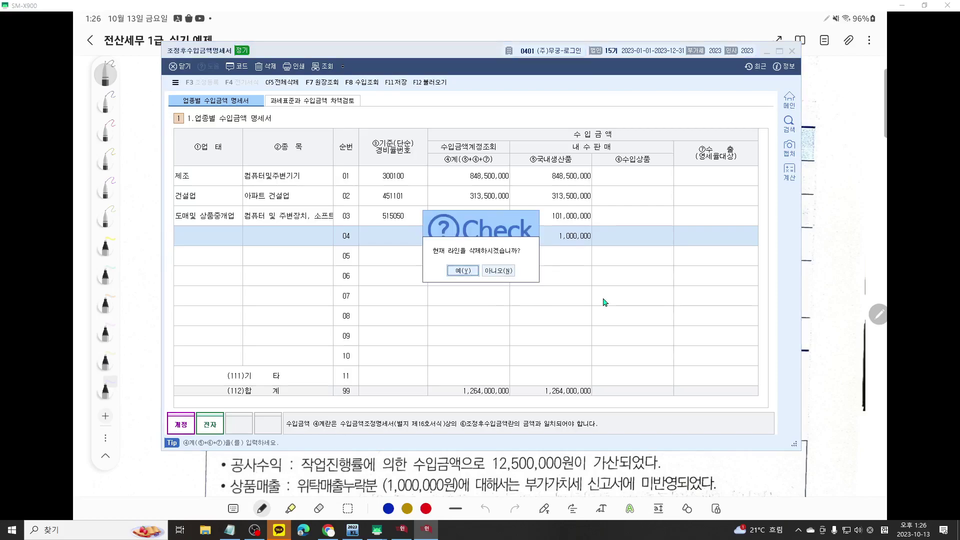
key("Return")
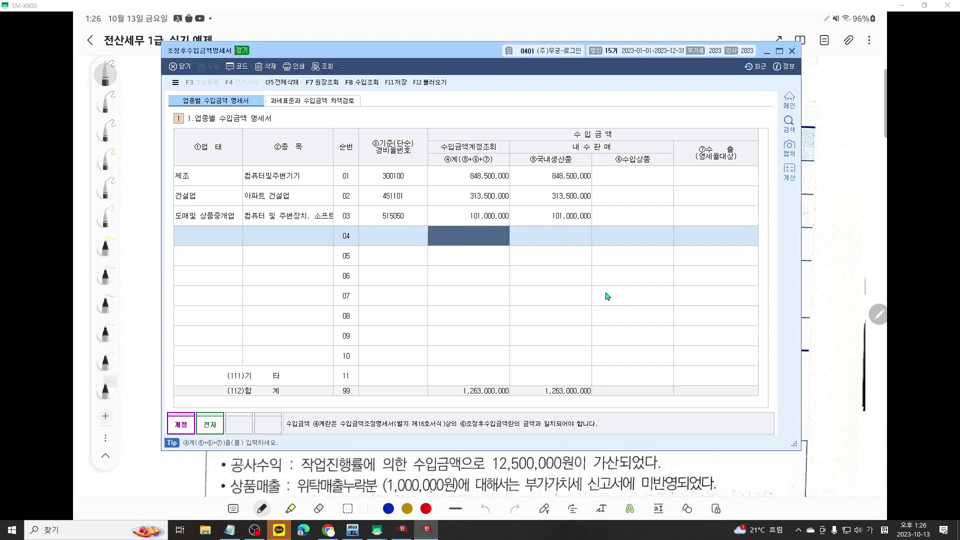
key("ctrl+F1")
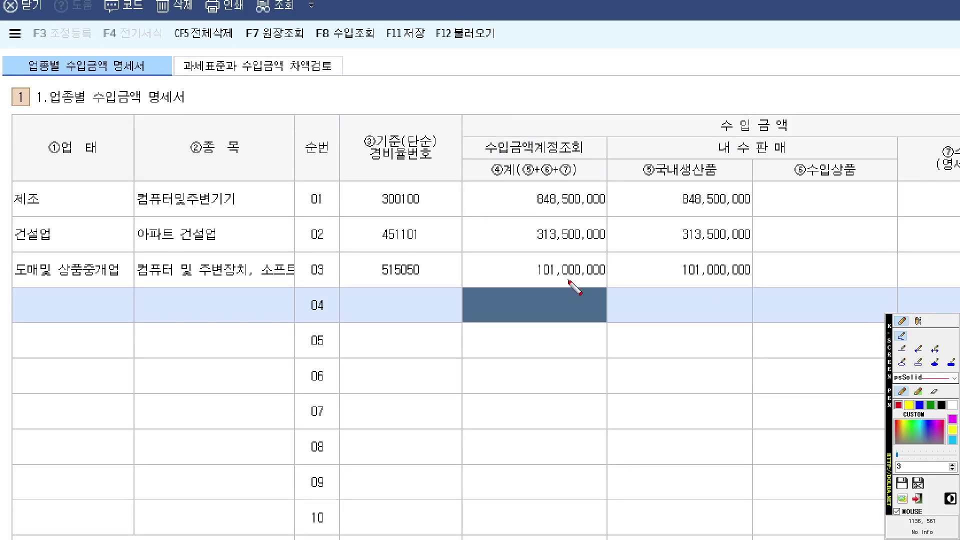
mouse_move(564, 288)
left_mouse_down()
mouse_move(448, 229)
mouse_move(597, 159)
mouse_move(573, 283)
left_mouse_up()
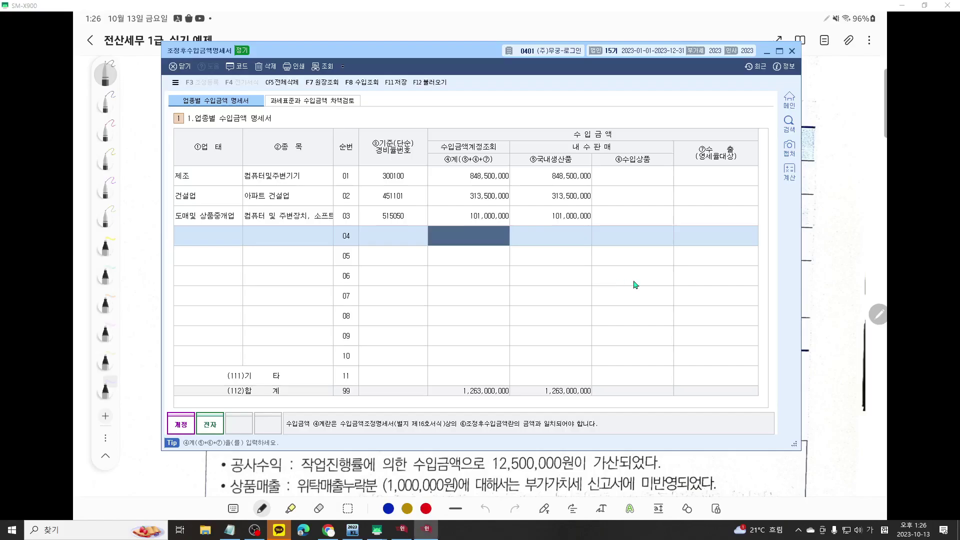
- Switch to the 전산세무 1급 실기 예제 note and highlight the *1 remark on 250,000,000원 of exported 제품매출 in yellow
left_click(821, 289)
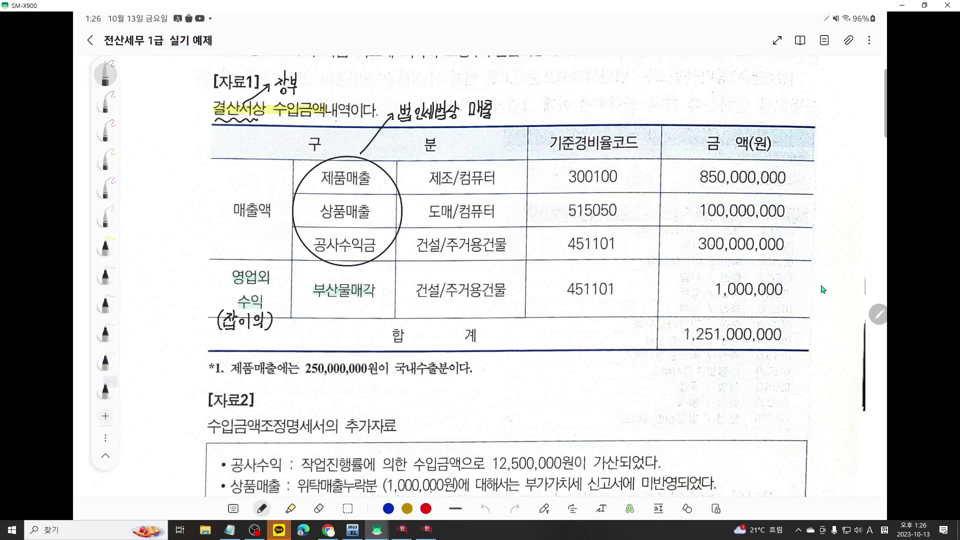
scroll(822, 289, "down", 4)
scroll(822, 289, "up", 3)
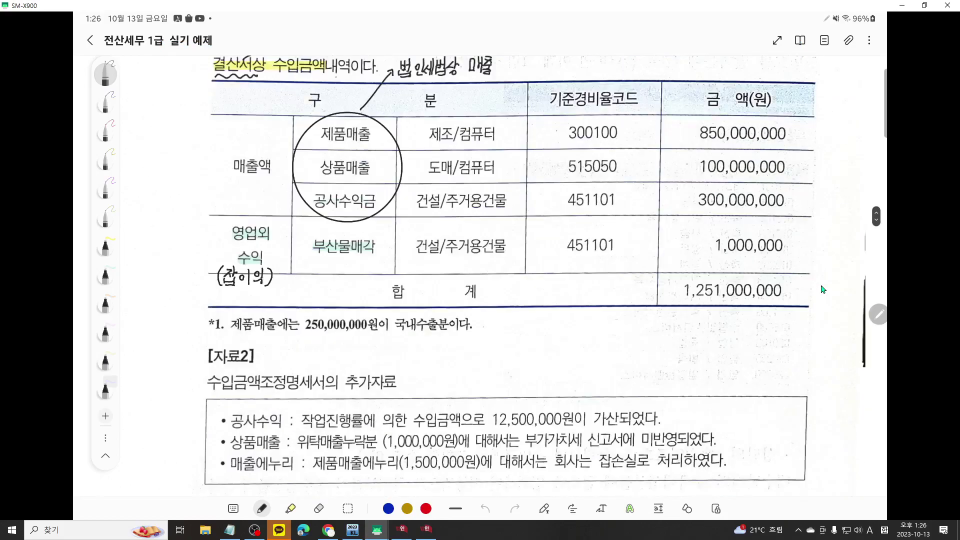
scroll(822, 289, "up", 2)
scroll(823, 289, "down", 4)
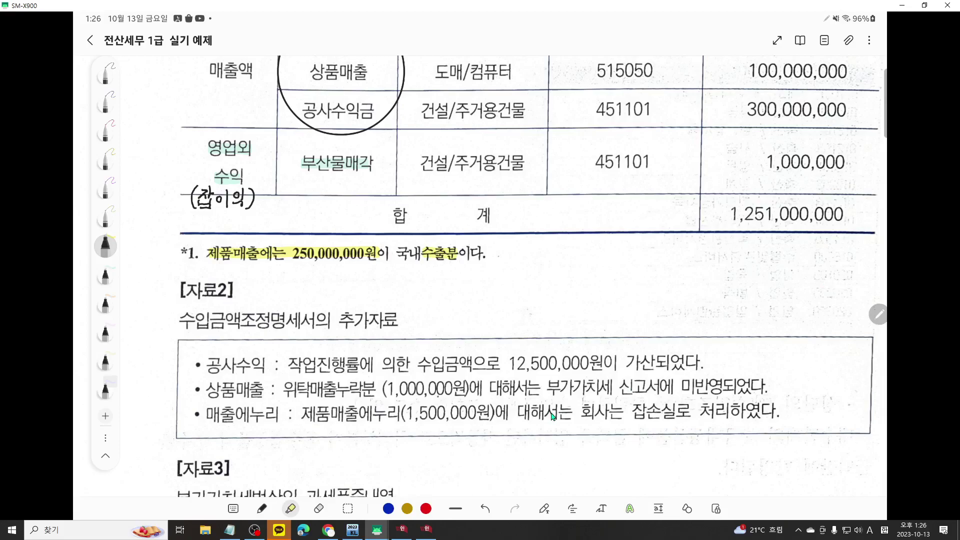
- Return to the KcLep statement, circle the ④계 amounts of rows 01 to 03 in red, and erase the circle
left_click(427, 532)
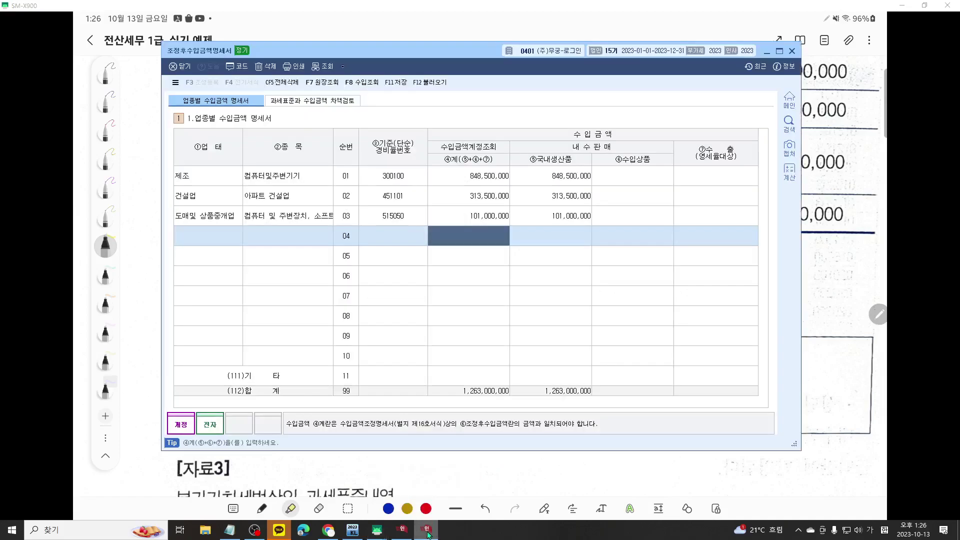
middle_click(551, 285)
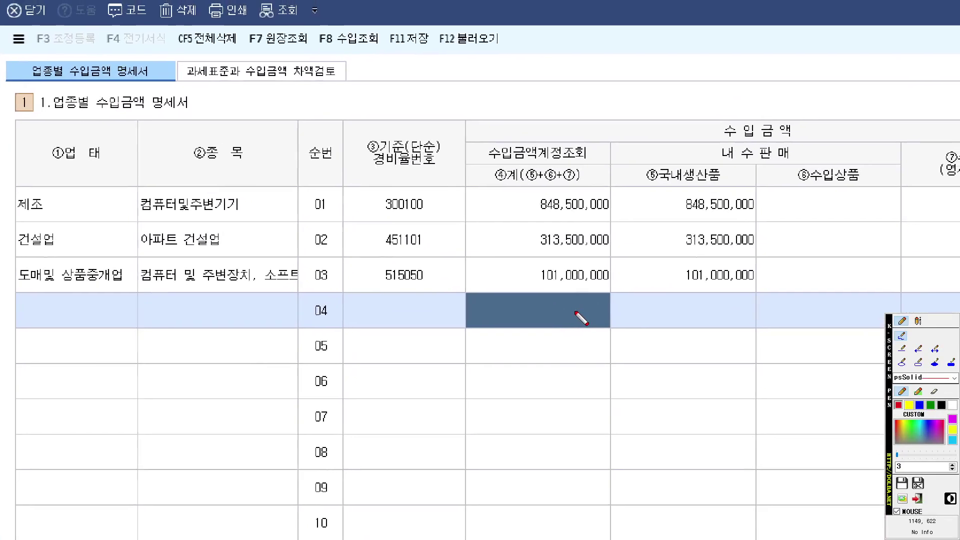
mouse_move(604, 305)
left_mouse_down()
mouse_move(525, 200)
mouse_move(637, 249)
mouse_move(594, 309)
left_mouse_up()
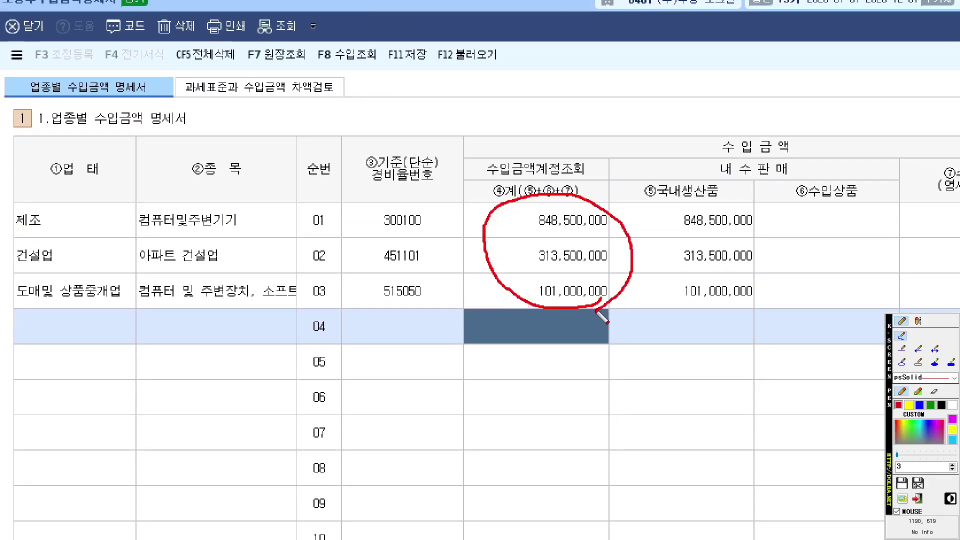
right_click(690, 320)
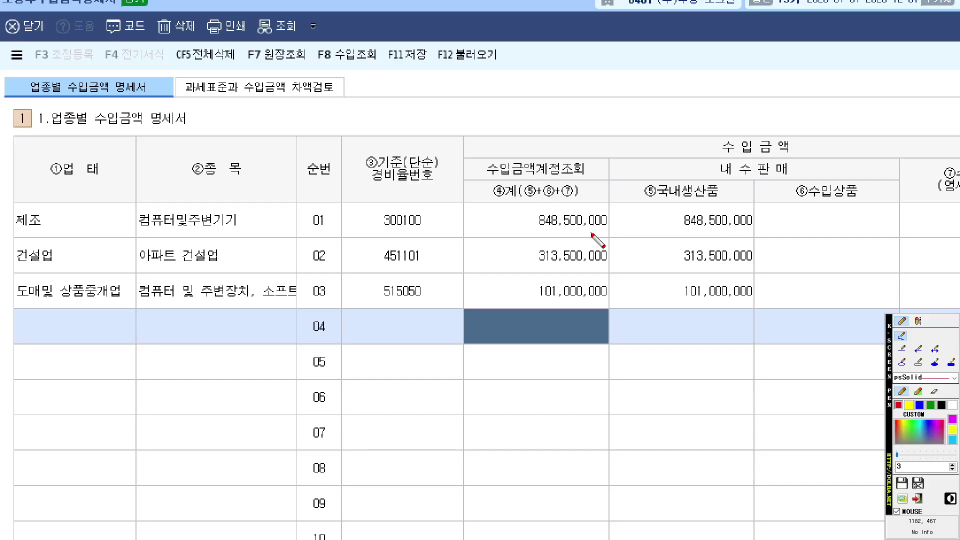
- Circle the row 01 ④계 amount in red and draw an arrow from it to the ⑦수출 column
mouse_move(616, 242)
left_mouse_down()
mouse_move(487, 198)
mouse_move(608, 201)
mouse_move(621, 228)
mouse_move(603, 243)
left_mouse_up()
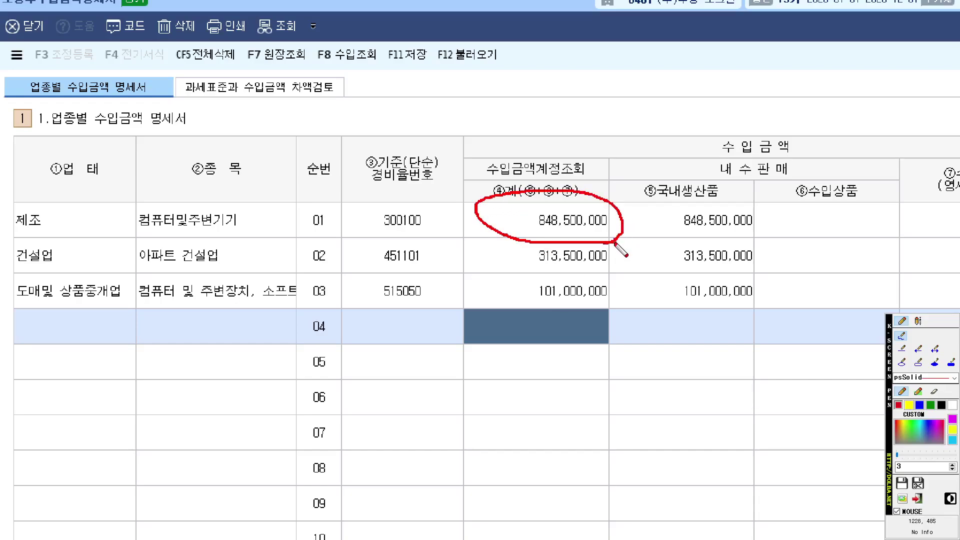
mouse_move(77, 229)
left_mouse_down()
mouse_move(73, 198)
mouse_move(90, 227)
left_mouse_up()
key("ctrl+z")
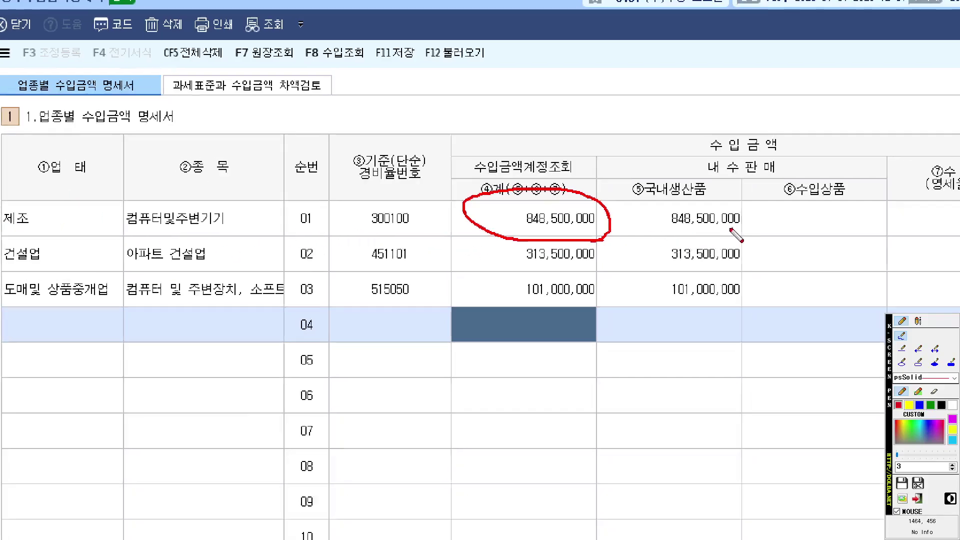
mouse_move(290, 218)
left_mouse_down()
mouse_move(356, 244)
mouse_move(622, 223)
mouse_move(621, 234)
left_mouse_up()
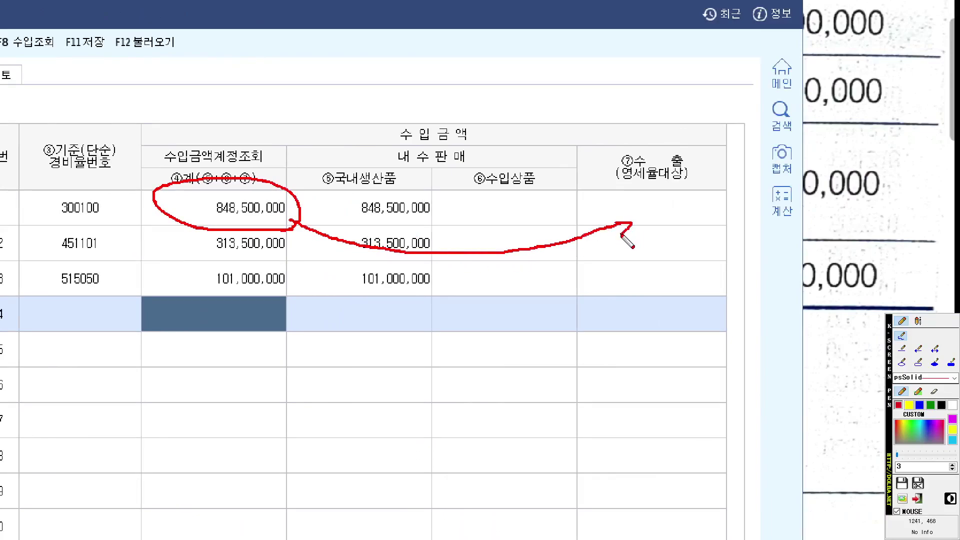
- Write 250 in red in row 01's ⑦수출 cell and -250 beside its 국내생산품 amount, and leave drawing mode
mouse_move(609, 200)
left_mouse_down()
mouse_move(650, 209)
mouse_move(642, 215)
mouse_move(663, 211)
mouse_move(658, 202)
mouse_move(668, 208)
left_mouse_up()
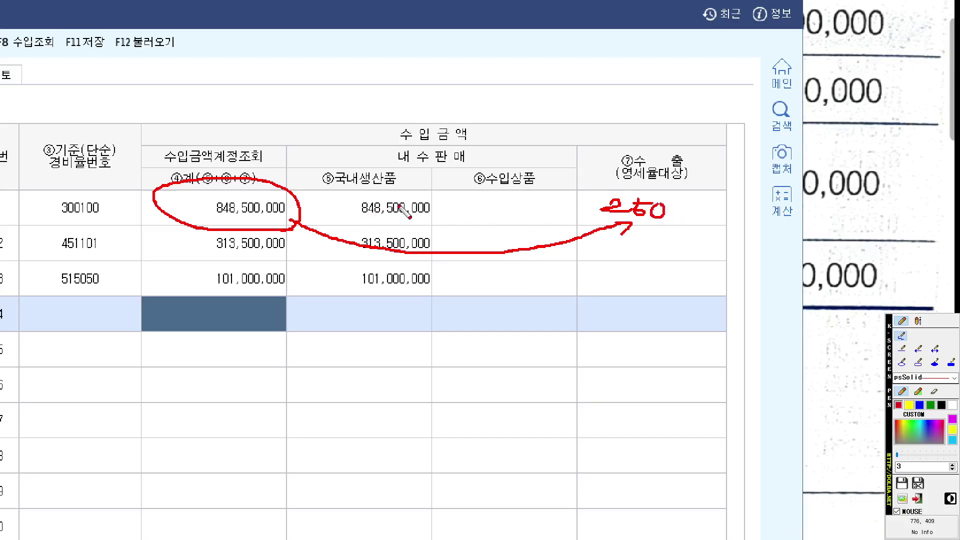
left_click_drag(431, 206, 471, 215)
mouse_move(472, 202)
left_mouse_down()
mouse_move(499, 214)
mouse_move(498, 205)
left_mouse_up()
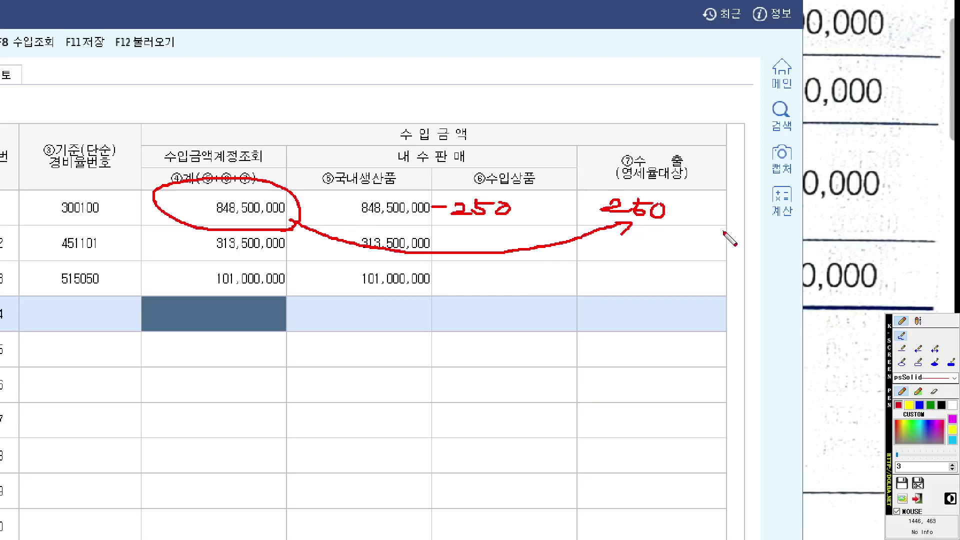
mouse_move(723, 232)
left_mouse_down()
mouse_move(569, 191)
mouse_move(731, 216)
mouse_move(605, 230)
left_mouse_up()
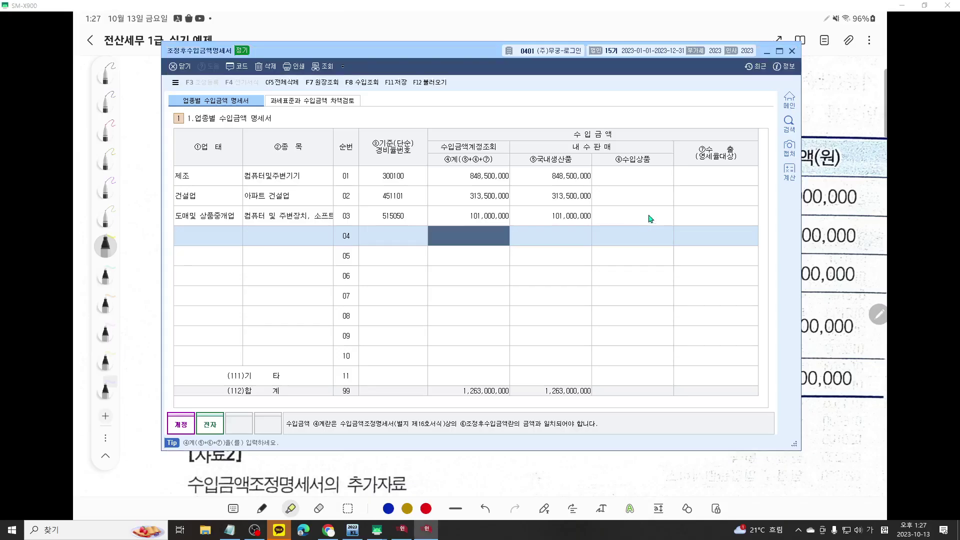
- Select row 01's ⑦수출 cell and draw a red mark in its 수입상품 cell
left_click(628, 222)
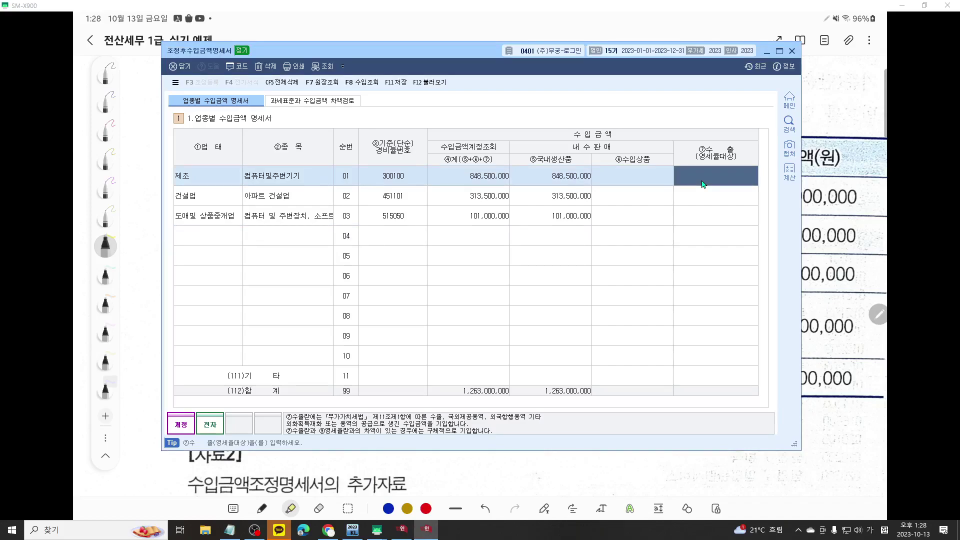
key("F9")
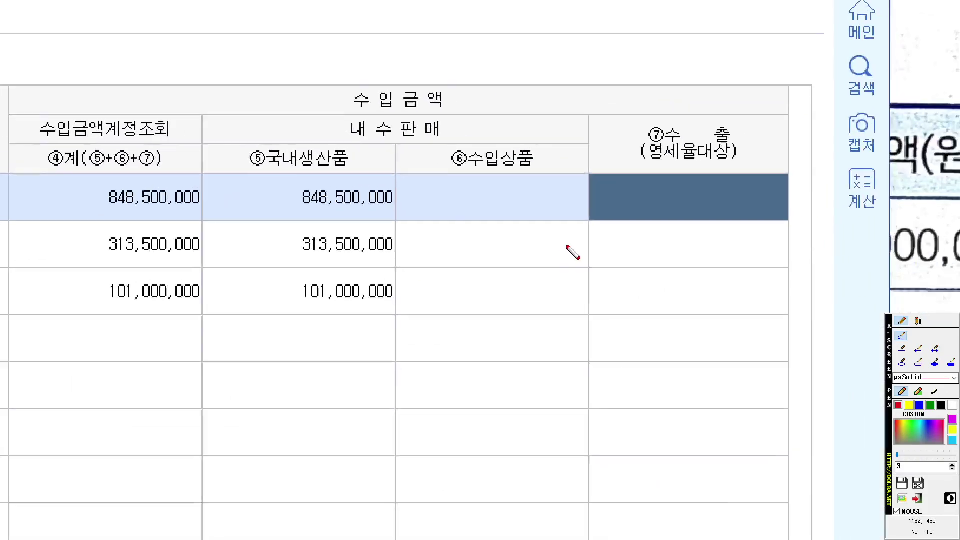
mouse_move(432, 197)
left_mouse_down()
mouse_move(430, 205)
mouse_move(452, 186)
mouse_move(466, 208)
mouse_move(500, 215)
mouse_move(536, 202)
left_mouse_up()
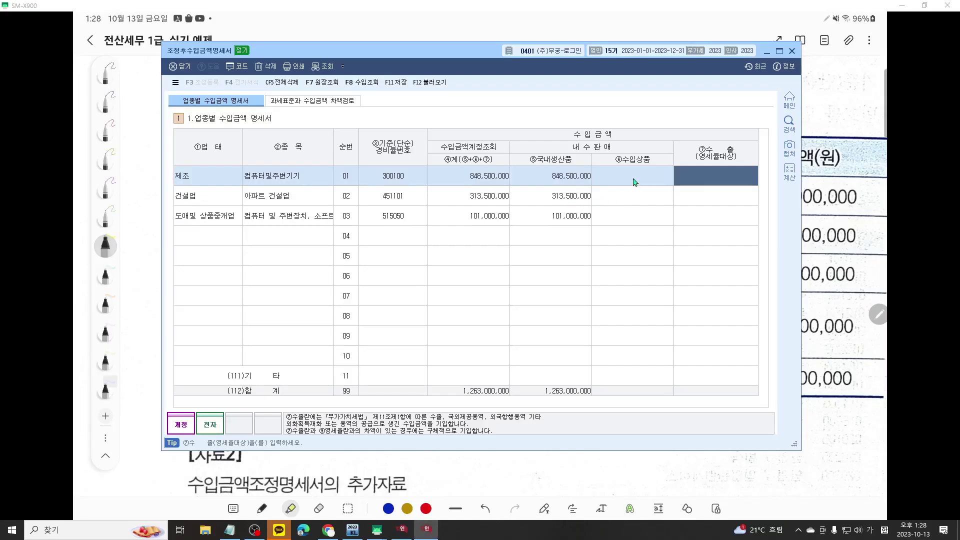
- Try 250,000,000 as the 수입상품 amount of row 01, and clear that entry
left_click(632, 177)
type("250,000")
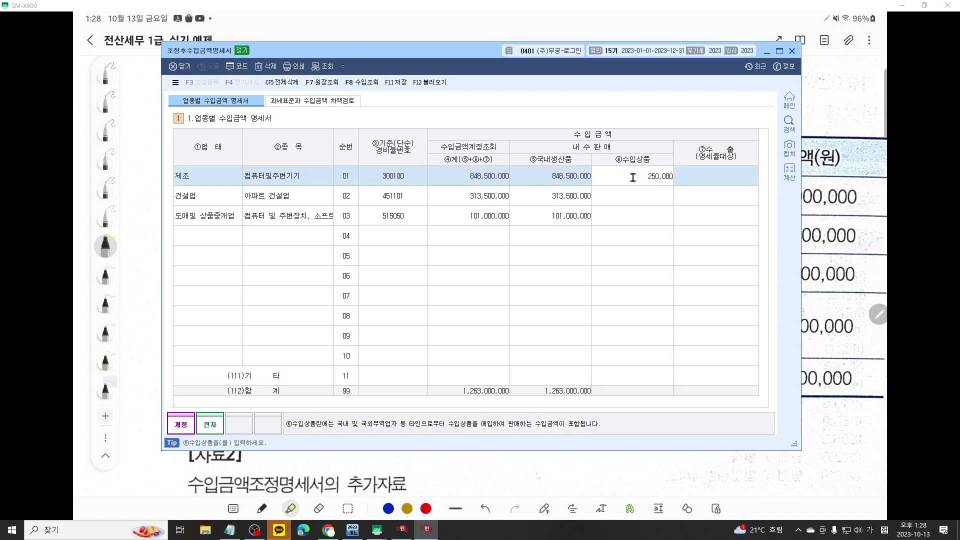
type(",000")
key("Return")
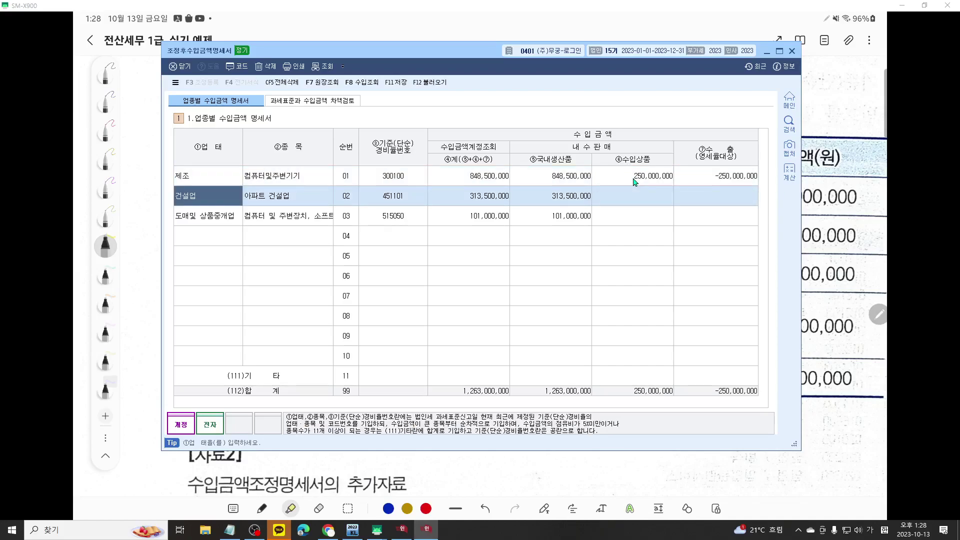
left_click(636, 178)
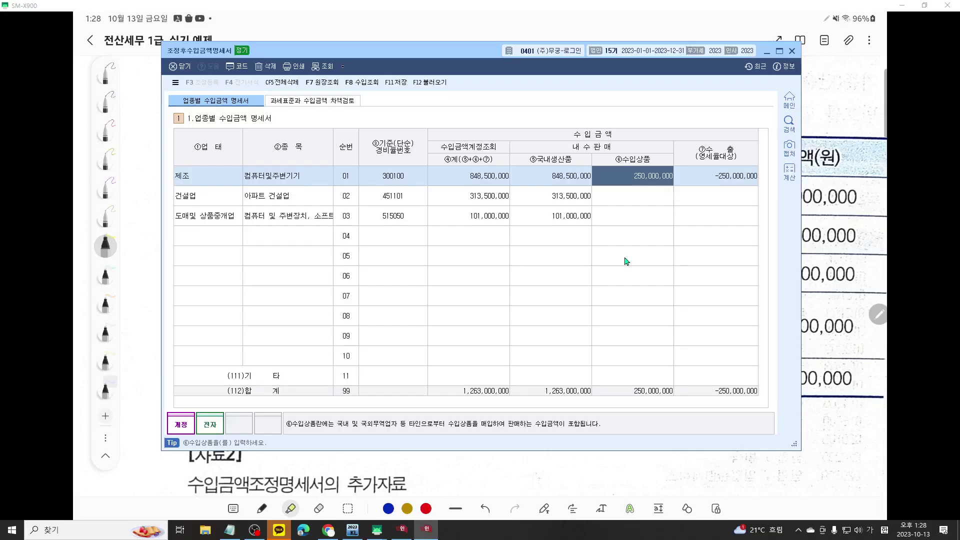
key("Delete")
key("Return")
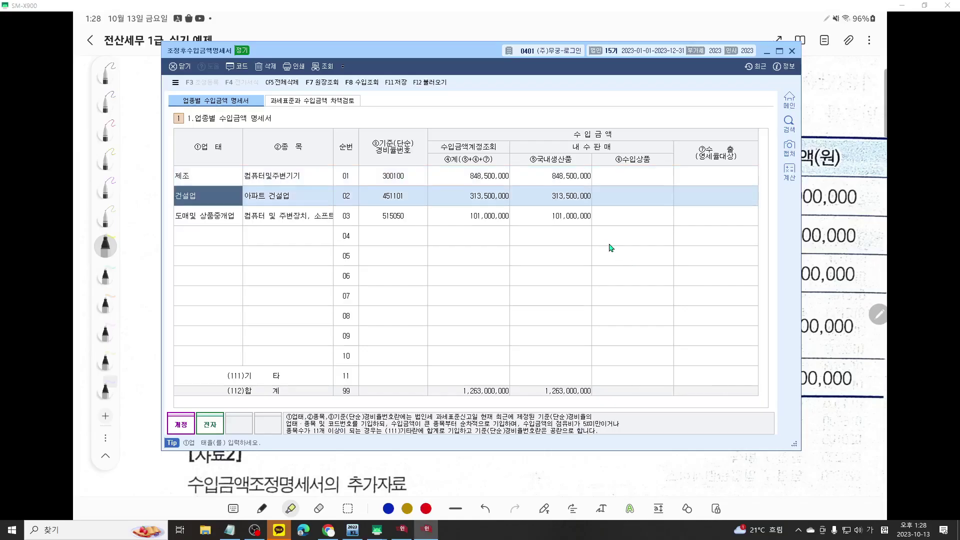
- Select row 01's 수입상품 cell, circle the neighbouring 국내생산품 amount in red, and leave drawing mode
left_click(632, 184)
key("F9")
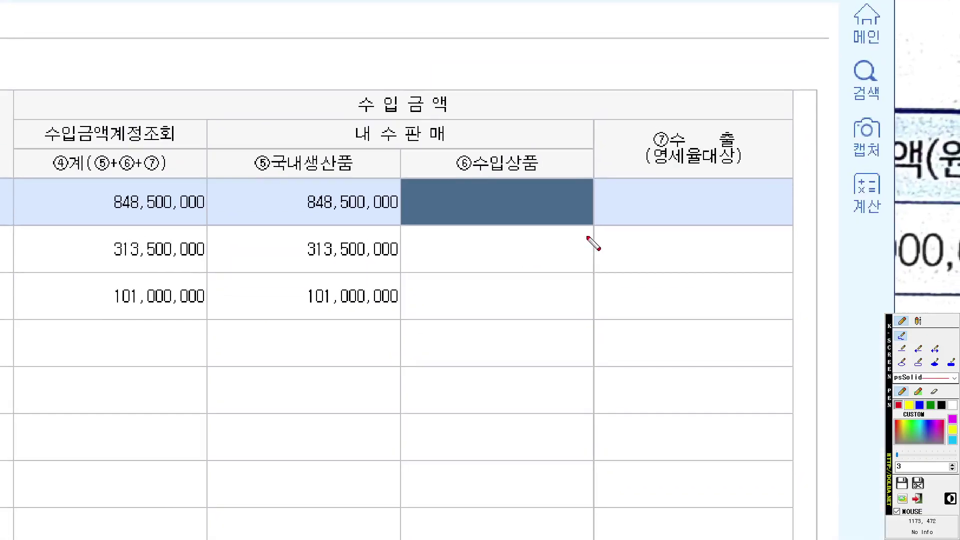
mouse_move(397, 220)
left_mouse_down()
mouse_move(296, 221)
mouse_move(320, 174)
mouse_move(386, 175)
mouse_move(401, 189)
mouse_move(400, 212)
mouse_move(388, 219)
left_mouse_up()
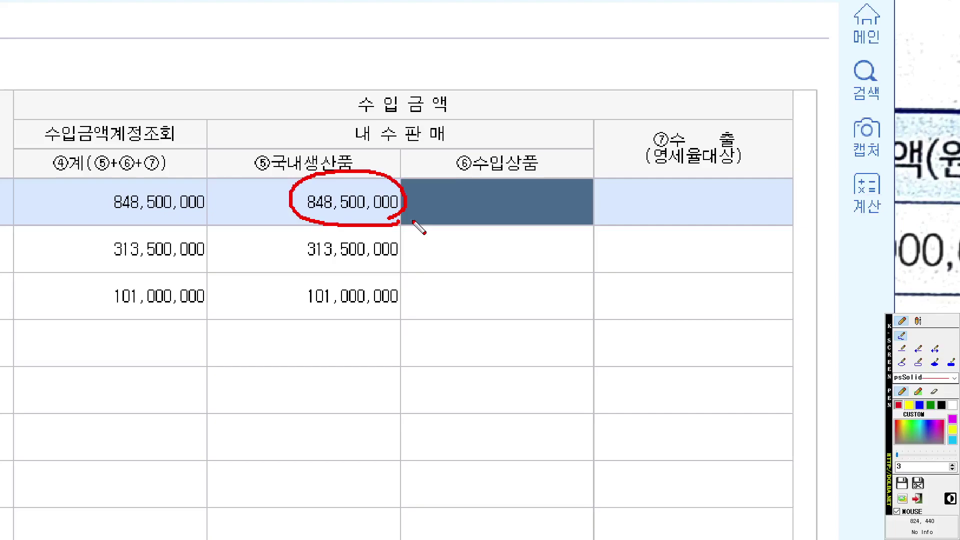
right_click(412, 220)
mouse_move(406, 223)
left_mouse_down()
mouse_move(300, 228)
mouse_move(317, 170)
mouse_move(413, 189)
mouse_move(405, 222)
left_mouse_up()
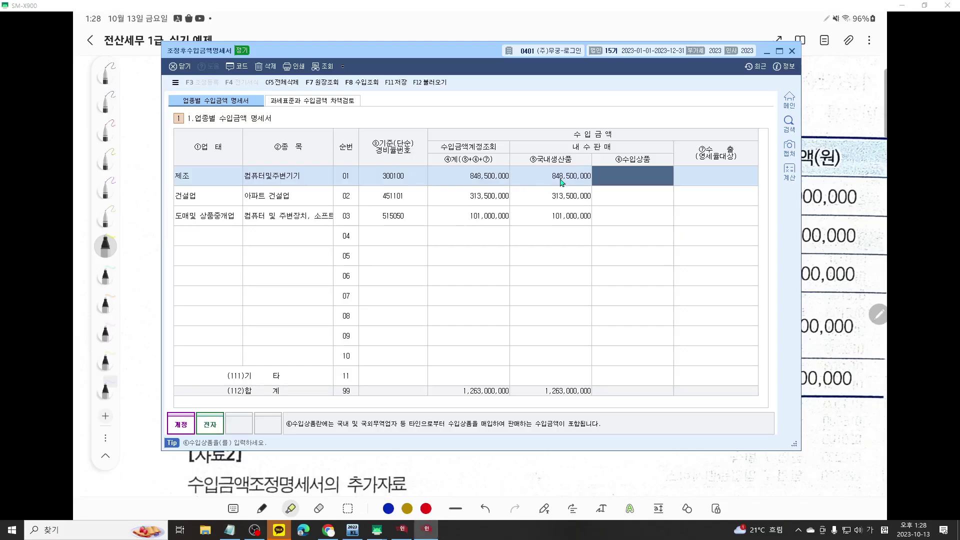
- Set the 국내생산품 amount of row 01 (제조) to 250,000,000
left_click(330, 221)
type("250")
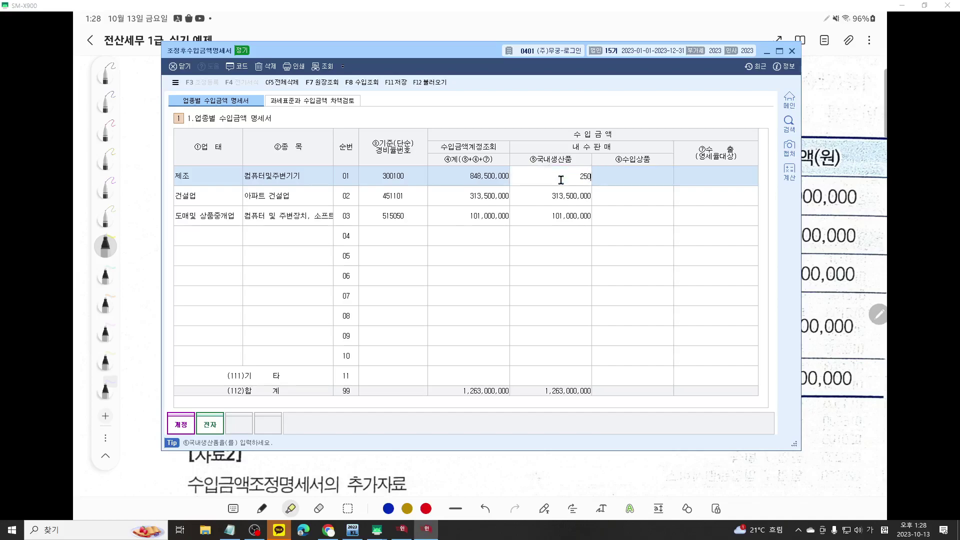
type(",000,000")
key("Return")
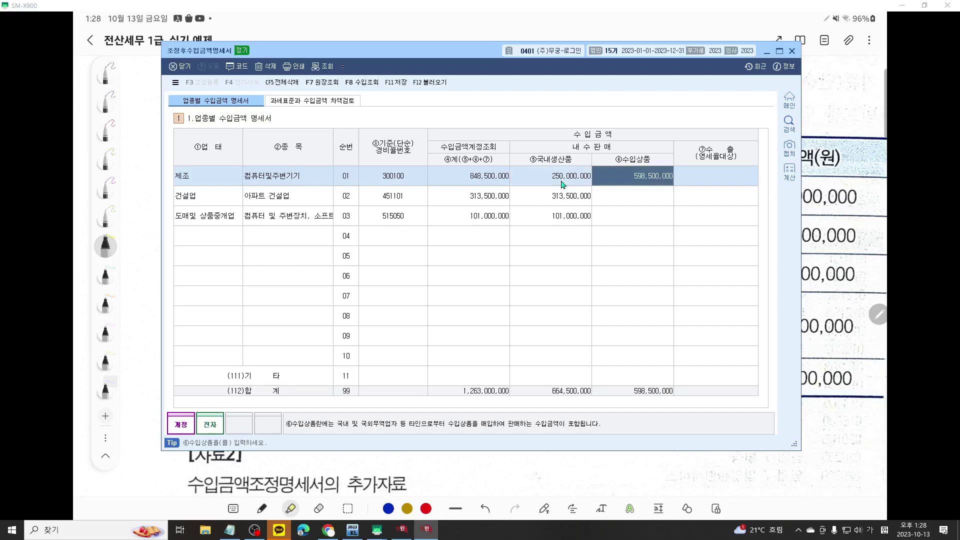
- Move the statement window clear of the source amounts, then circle row 01's 수입상품 amount in red with an arrow to 국내생산품
left_click_drag(289, 60, 175, 62)
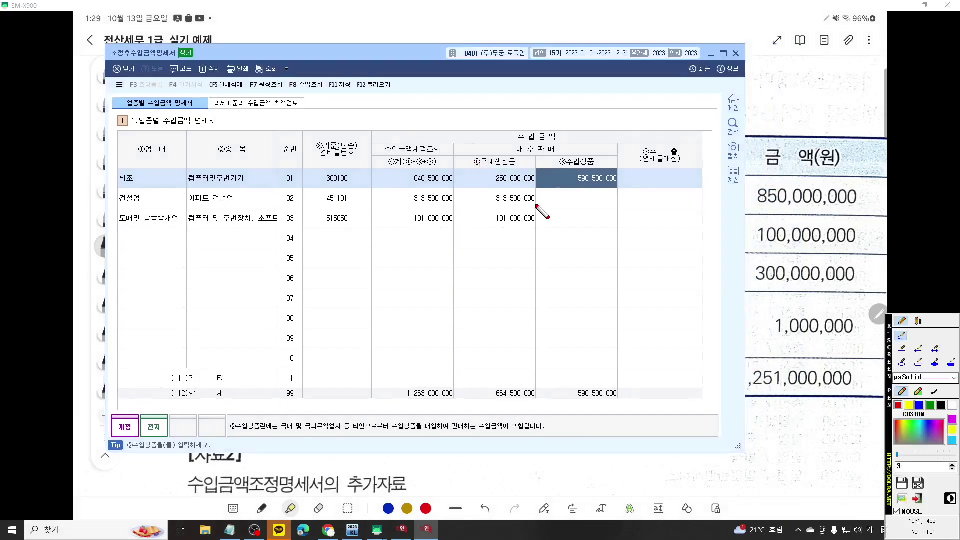
scroll(534, 207, "up", 3)
scroll(534, 206, "down", 3)
scroll(454, 231, "up", 3)
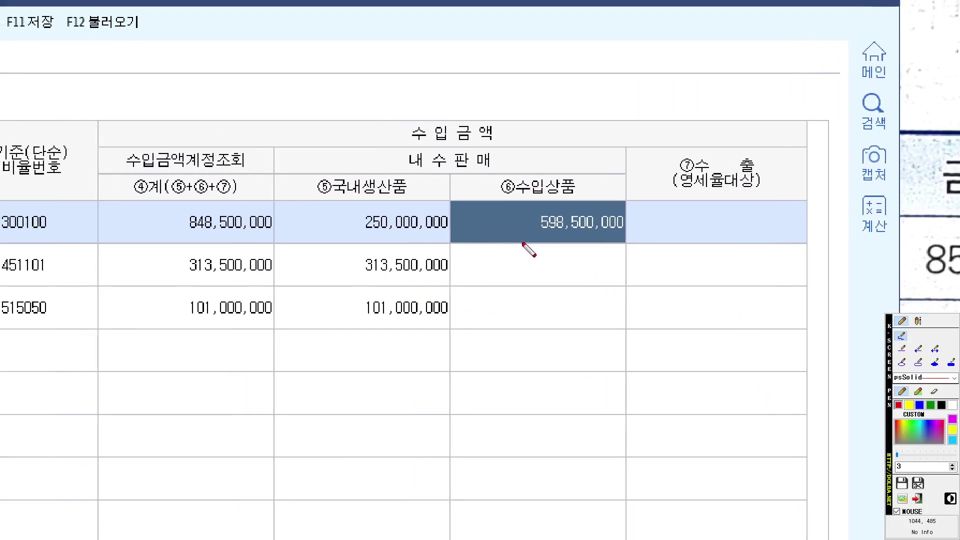
mouse_move(625, 231)
left_mouse_down()
mouse_move(610, 245)
mouse_move(522, 210)
mouse_move(635, 214)
mouse_move(616, 248)
left_mouse_up()
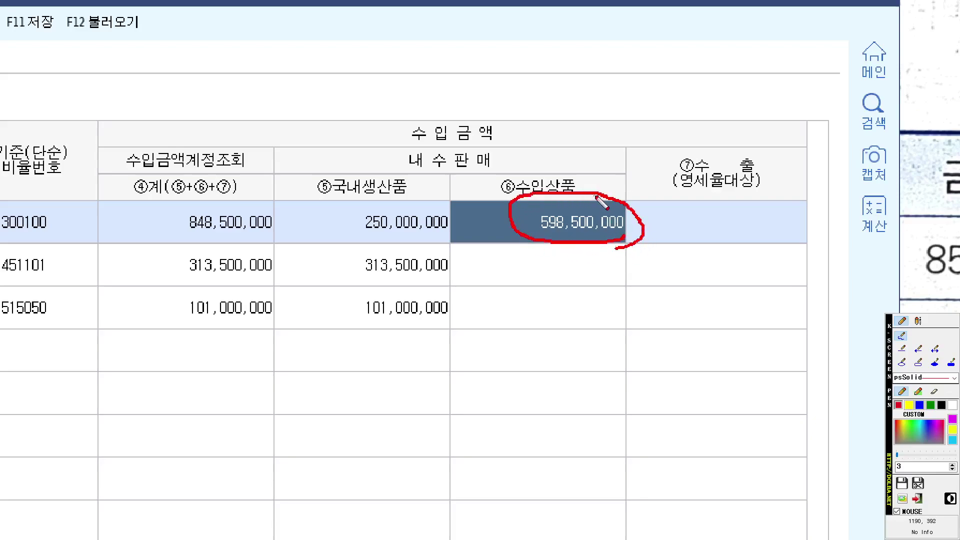
mouse_move(595, 193)
left_mouse_down()
mouse_move(387, 205)
mouse_move(437, 206)
left_mouse_up()
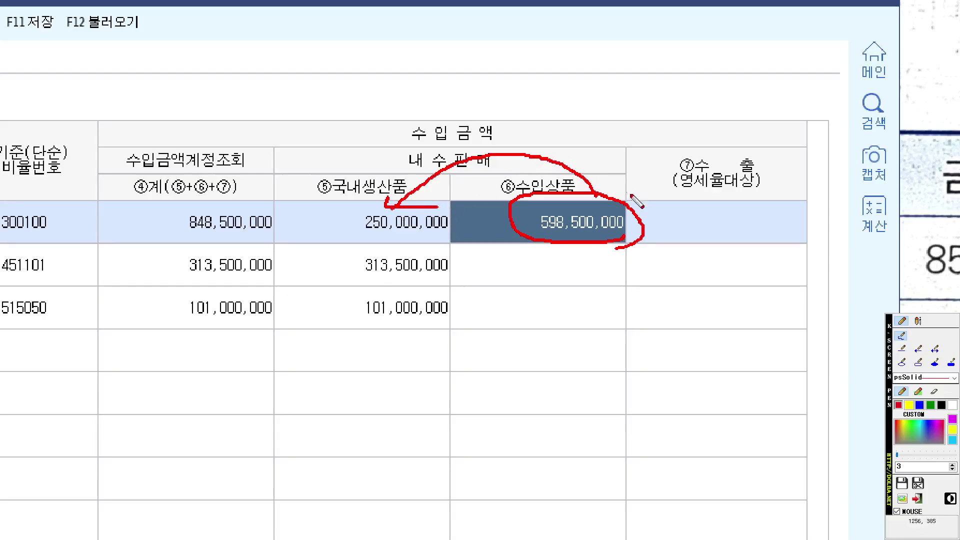
scroll(635, 202, "up", 2)
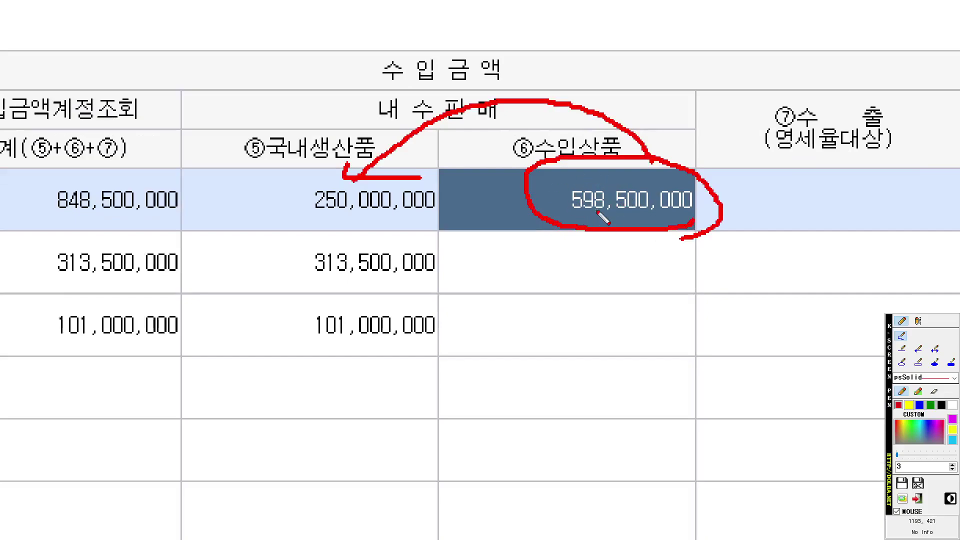
key("Escape")
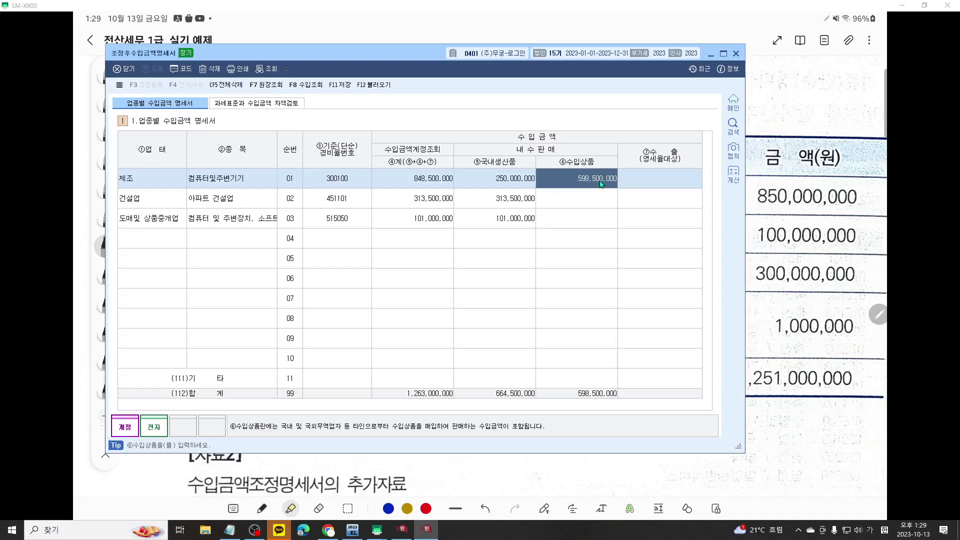
- Set the 국내생산품 amount of row 01 (제조) to 598,500,000
left_click(506, 183)
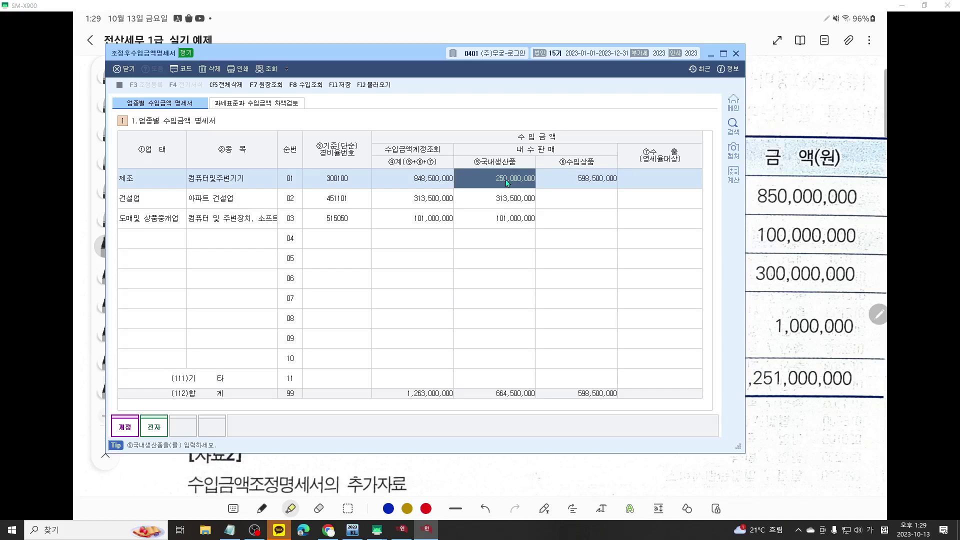
type("598,500,000")
left_click(619, 206)
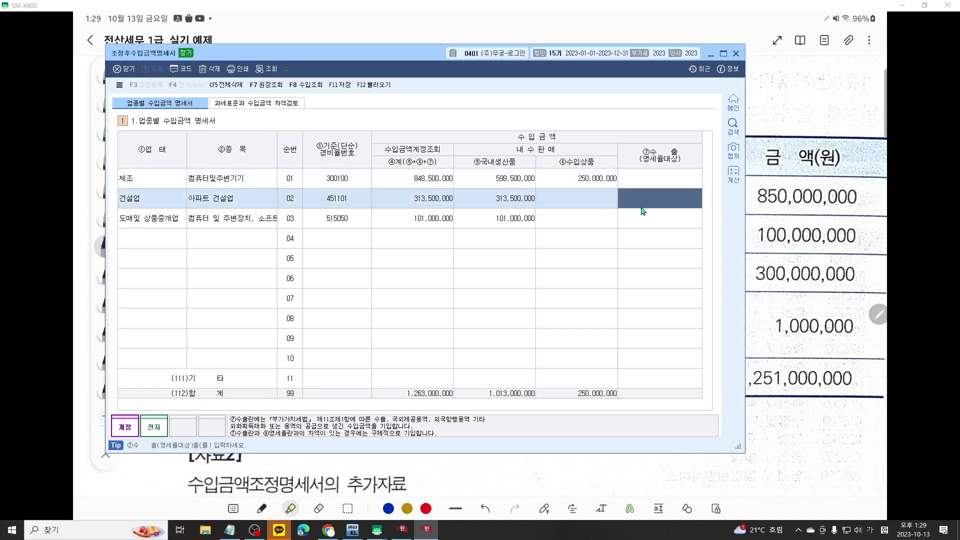
- Mark row 01's ⑦수출 cell in red, draw a line to it from the 수입상품 amount, and leave drawing mode
scroll(664, 217, "up", 2)
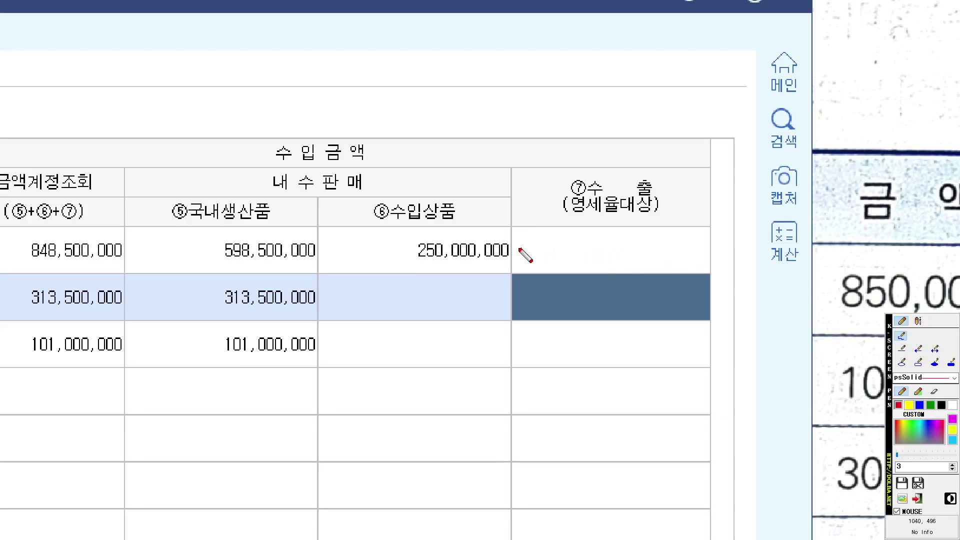
mouse_move(652, 262)
left_mouse_down()
mouse_move(573, 251)
mouse_move(659, 229)
mouse_move(684, 270)
mouse_move(634, 281)
left_mouse_up()
right_click(500, 287)
mouse_move(506, 265)
left_mouse_down()
mouse_move(376, 253)
mouse_move(407, 211)
mouse_move(482, 208)
mouse_move(523, 220)
mouse_move(514, 261)
mouse_move(677, 251)
left_mouse_up()
mouse_move(617, 232)
left_mouse_down()
mouse_move(643, 260)
mouse_move(597, 272)
left_mouse_up()
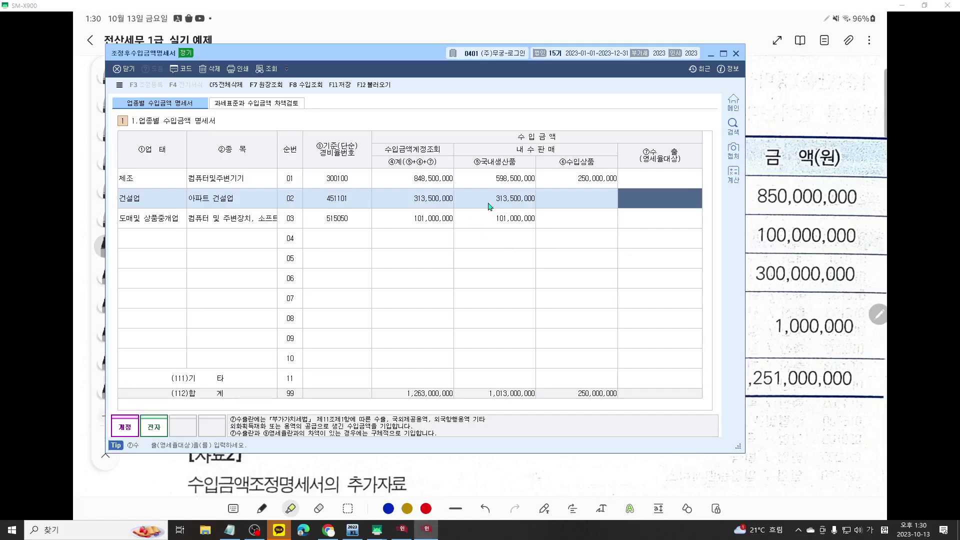
- Set the 수입상품 amount of row 01 (제조) to 0 to shift the 250,000,000 into ⑦수출
left_click(386, 249)
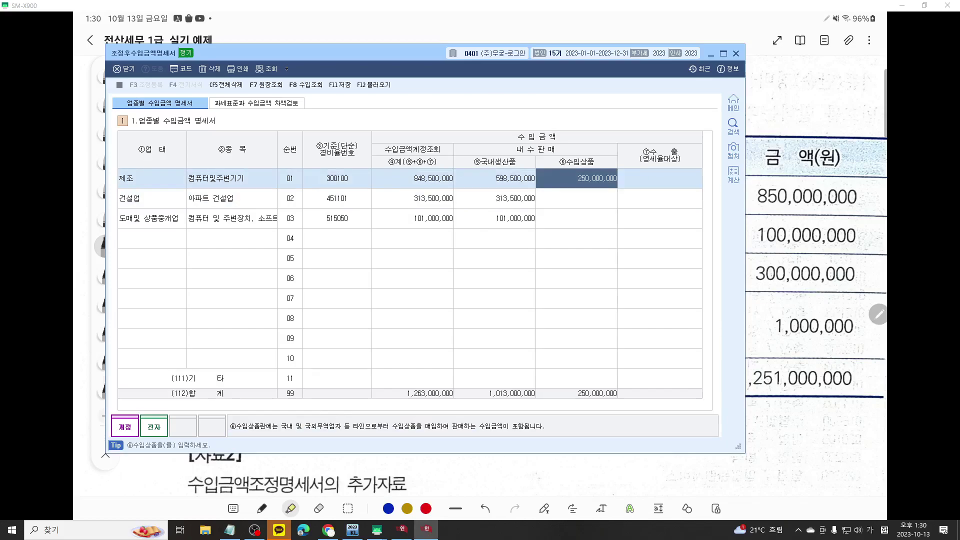
type("0")
key("Return")
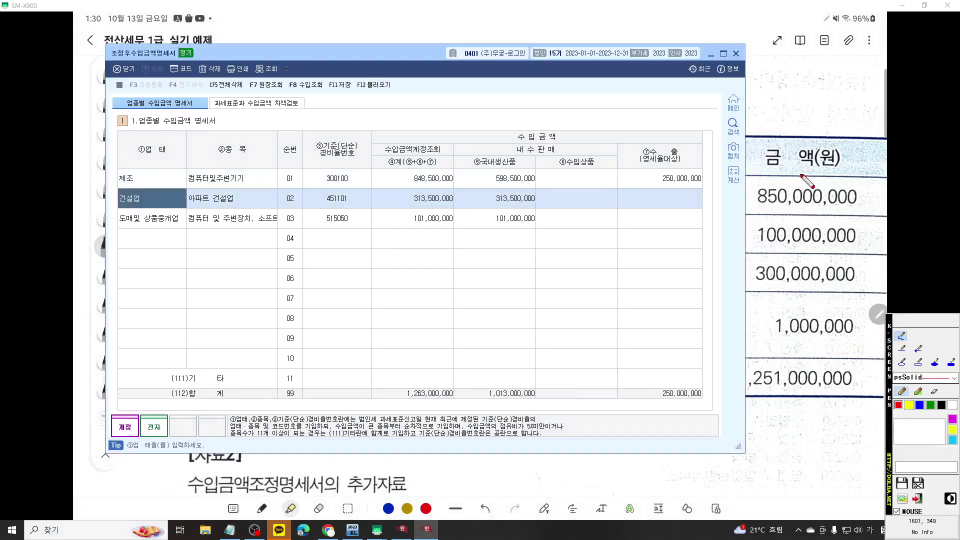